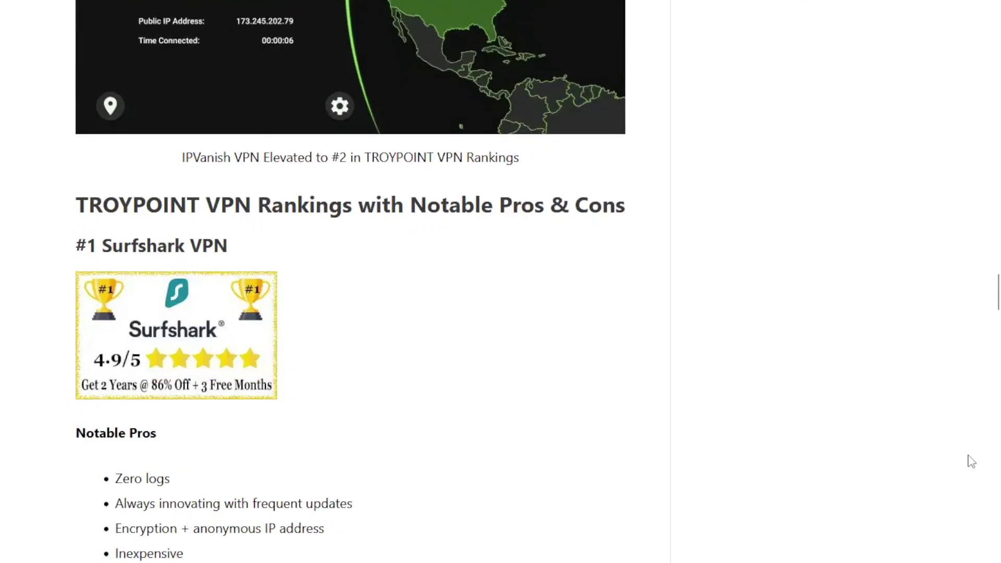
Review the TROYPOINT VPN rankings with their notable pros and cons.
scroll(971, 462, "down", 16)
scroll(972, 461, "down", 12)
scroll(972, 461, "down", 5)
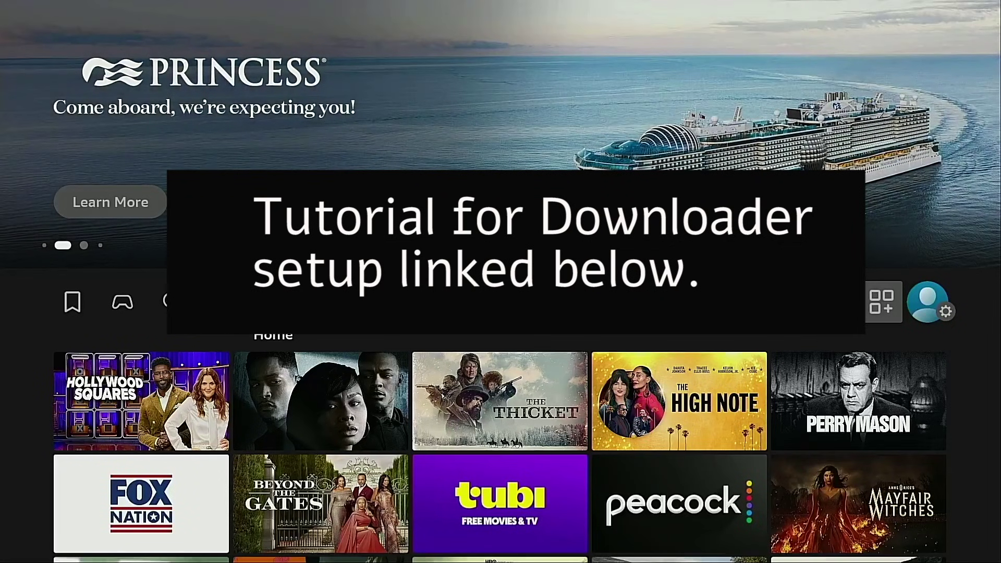
Open the saved TROYPOINT Toolbox favorite in Downloader on the Fire TV device.
key("Right")
key("Right")
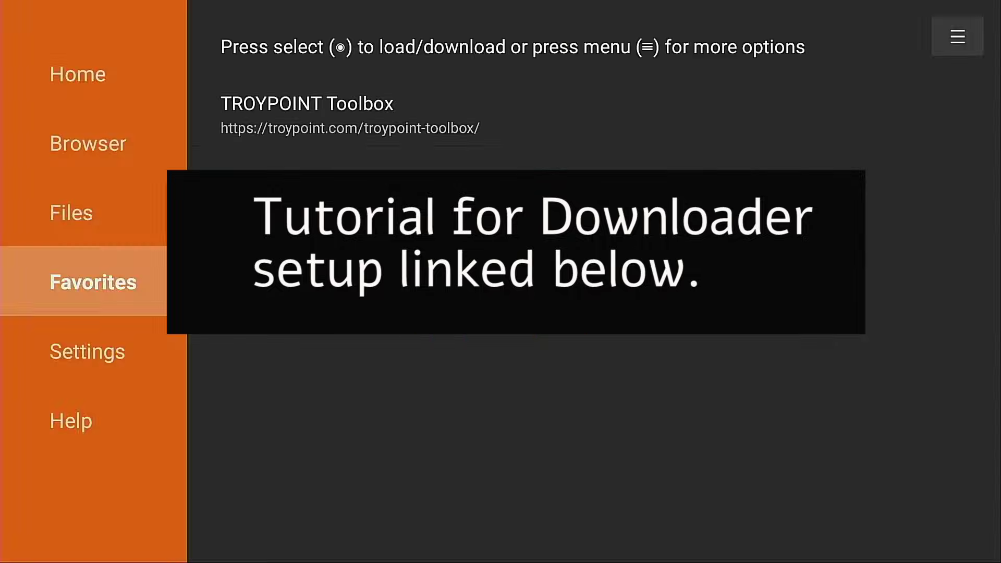
key("Right")
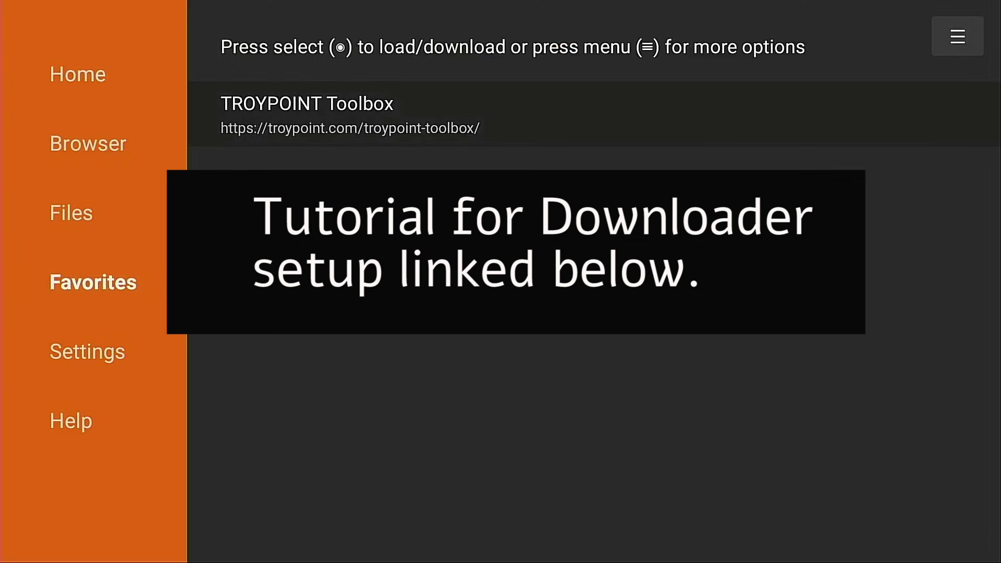
key("Return")
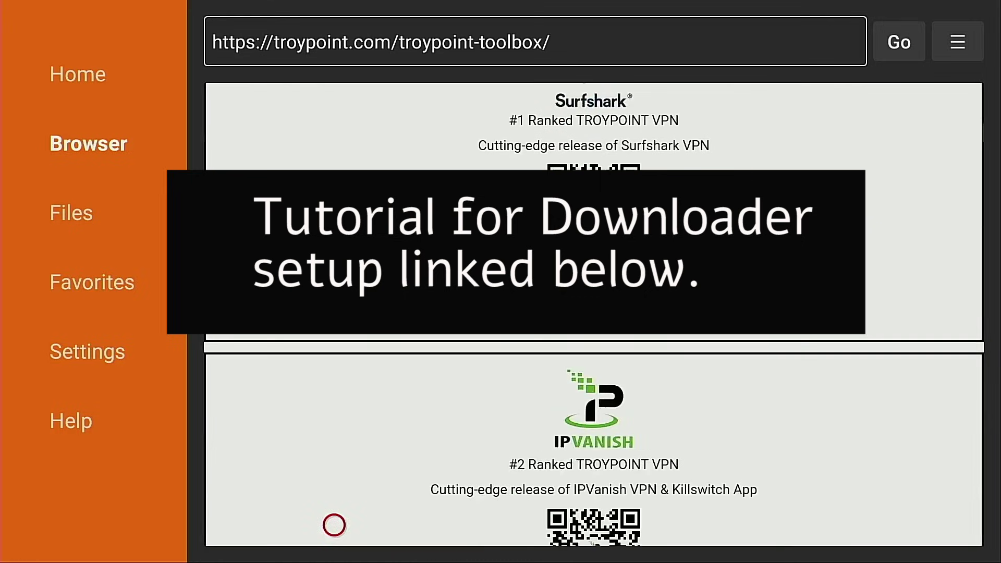
Look through the apps and categories offered on the TROYPOINT Toolbox page.
scroll(334, 525, "down", 10)
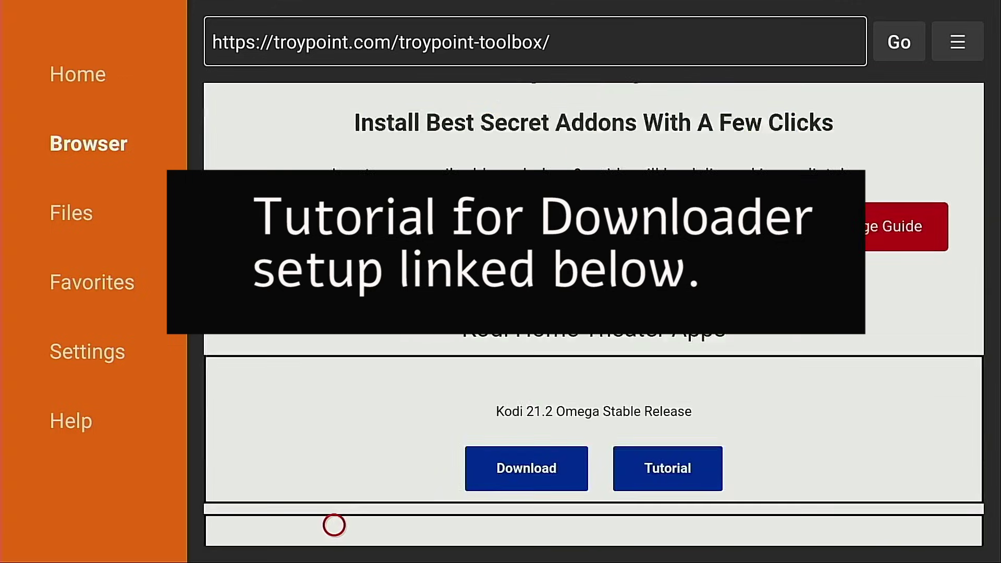
scroll(334, 524, "down", 10)
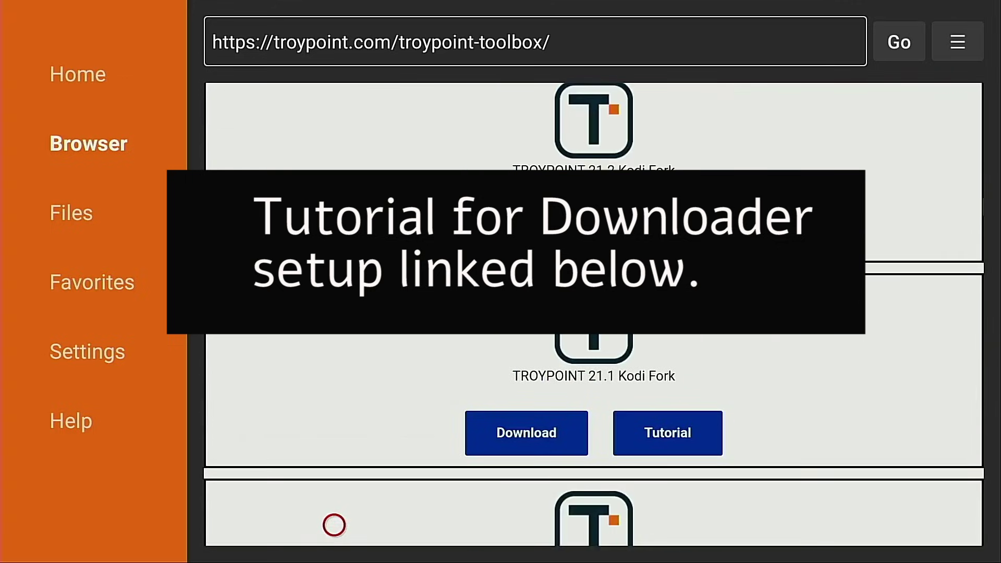
scroll(335, 525, "down", 10)
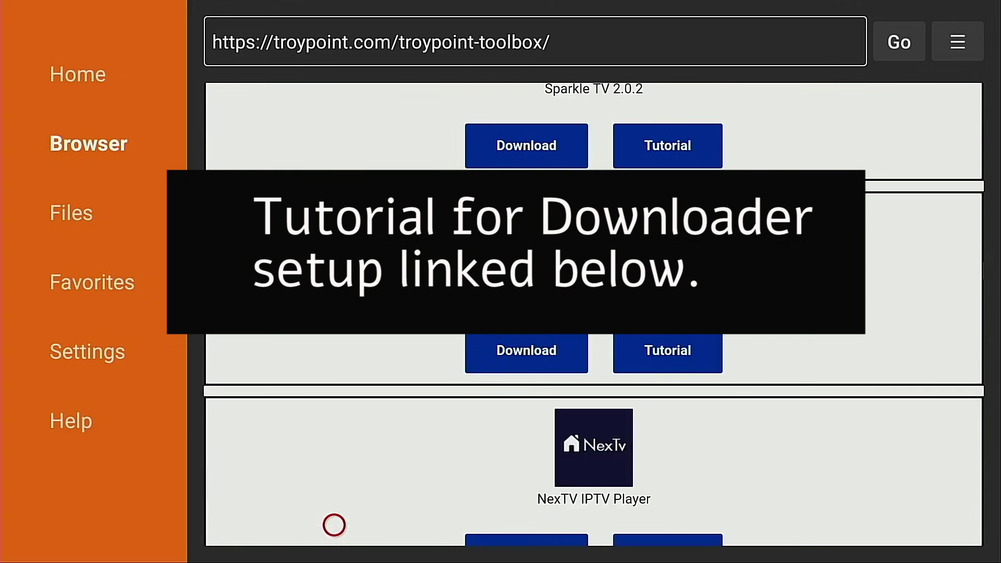
scroll(334, 524, "down", 5)
scroll(334, 525, "down", 10)
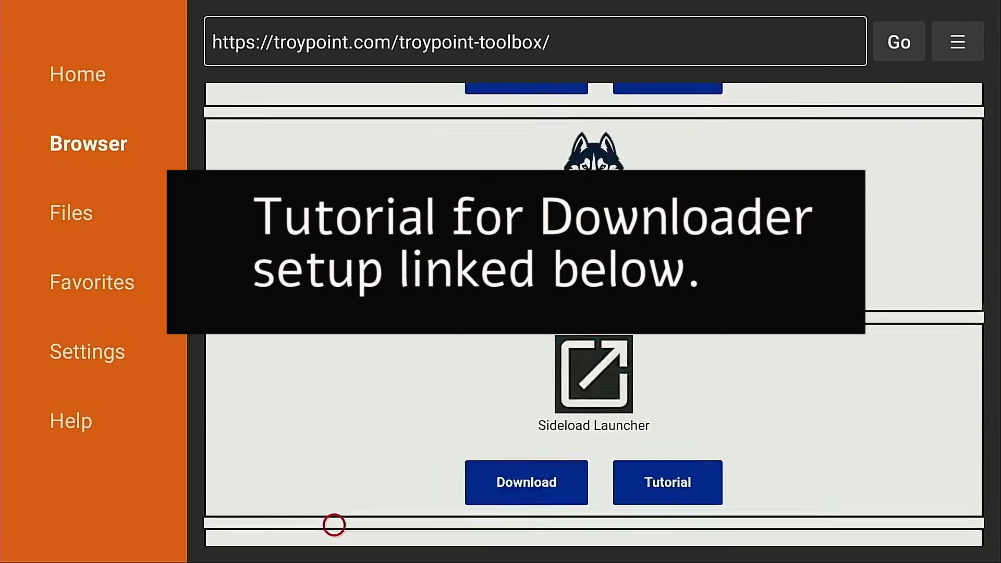
scroll(334, 525, "down", 10)
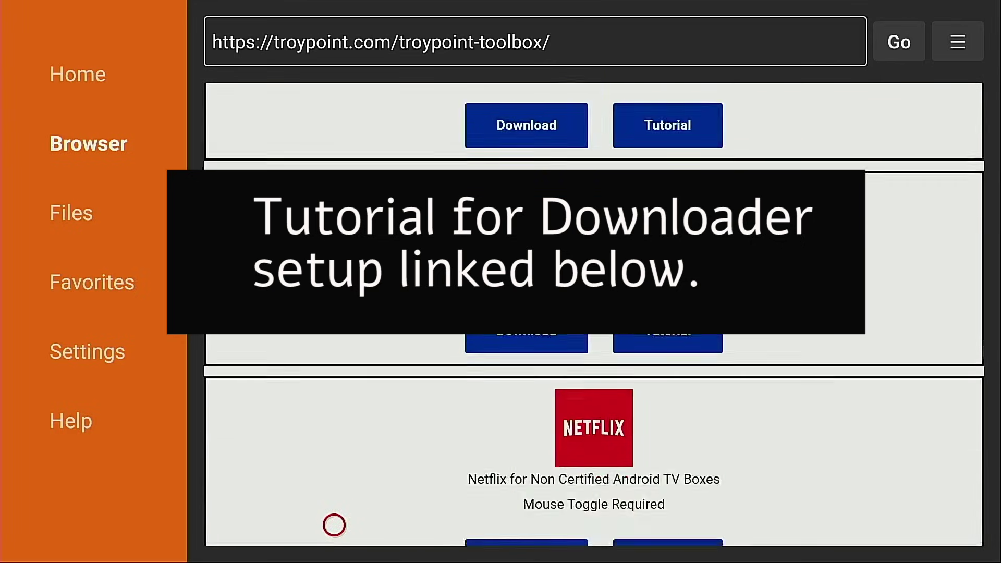
scroll(334, 524, "down", 3)
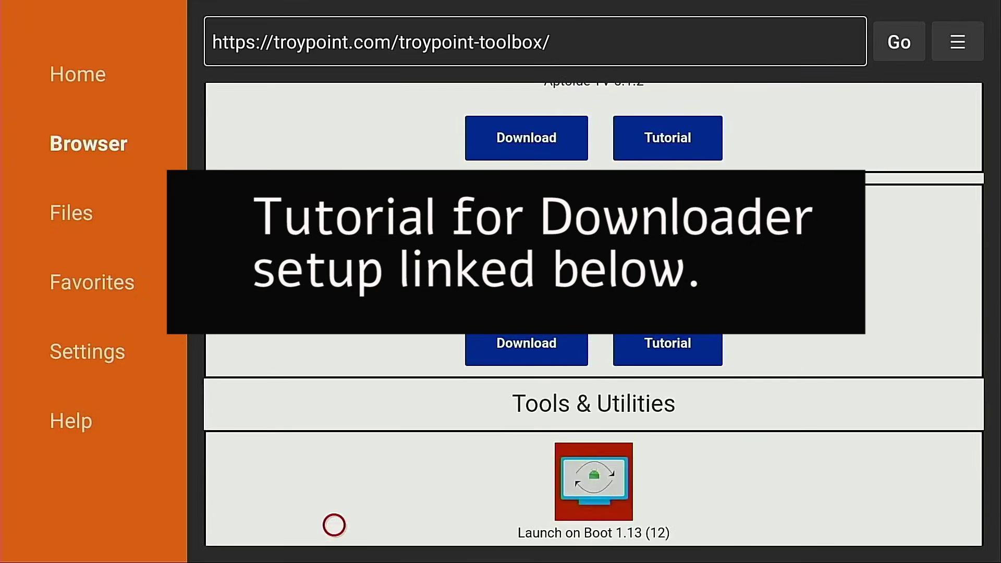
scroll(334, 524, "down", 5)
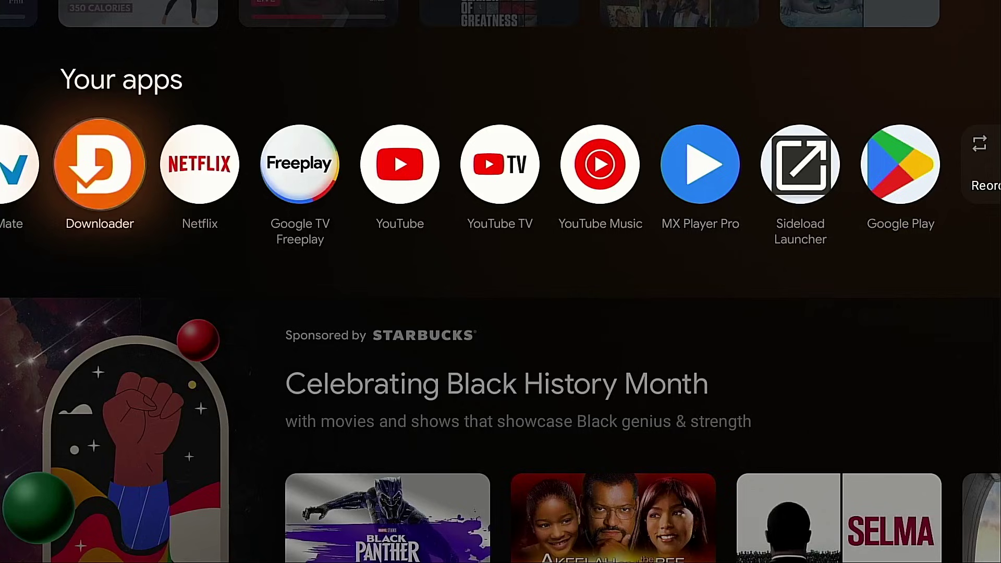
Launch Downloader on the Google TV device and bring up number entry for the URL or short code field.
key("Return")
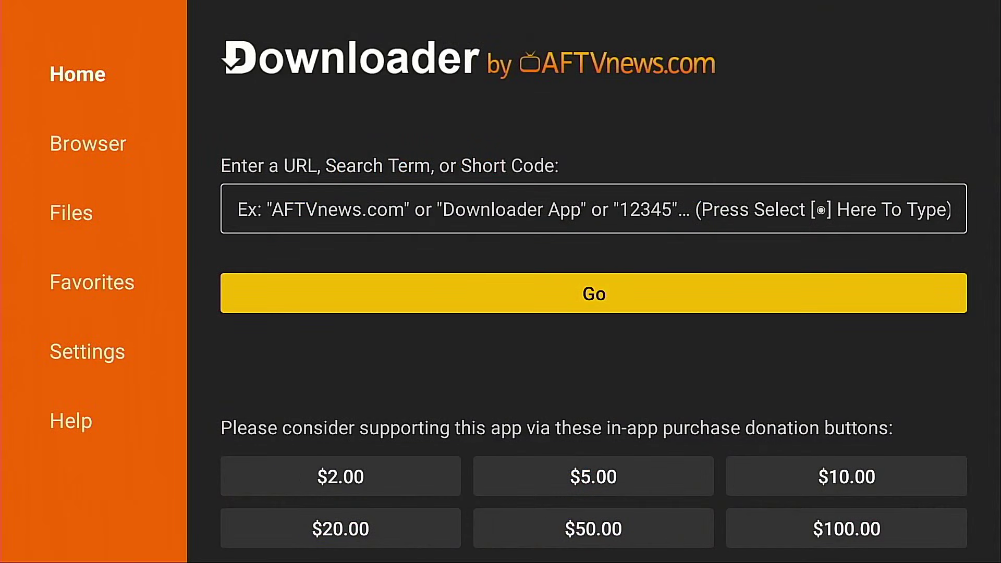
left_click(239, 209)
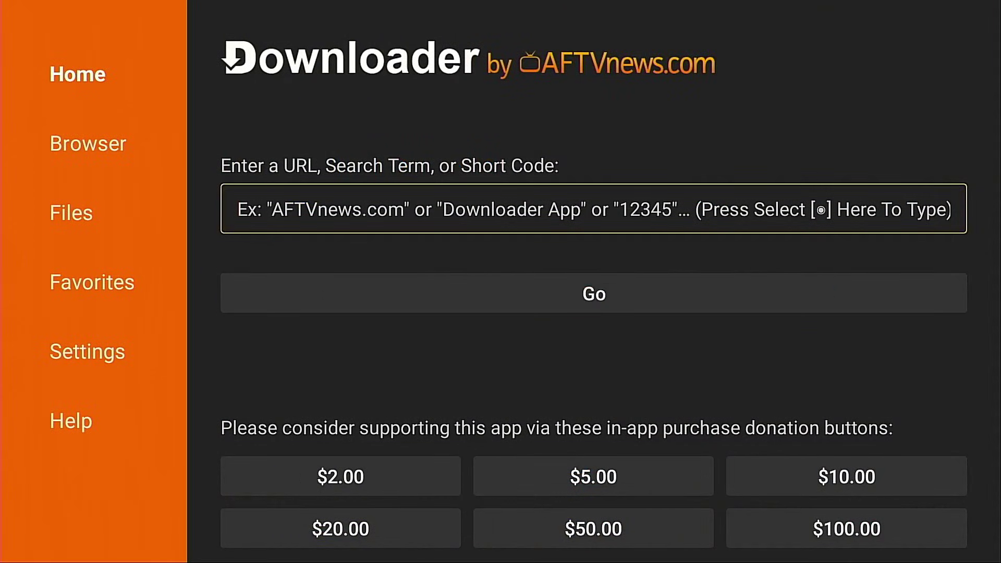
key("Return")
key("Down")
key("Down")
key("Down")
key("Return")
key("Up")
key("Up")
key("Up")
key("Right")
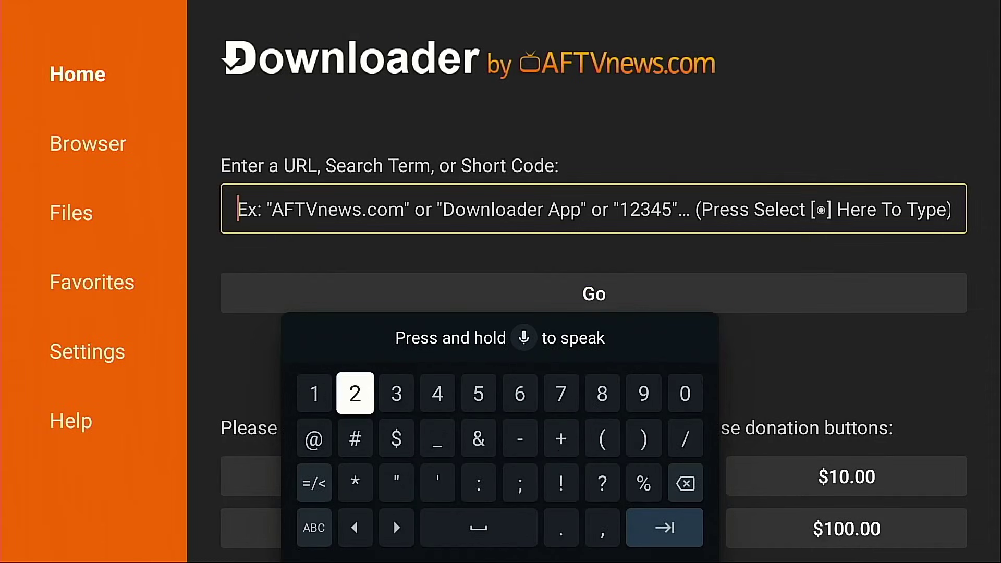
Enter the short code 250931 in the URL field.
key("Return")
key("Right")
key("Right")
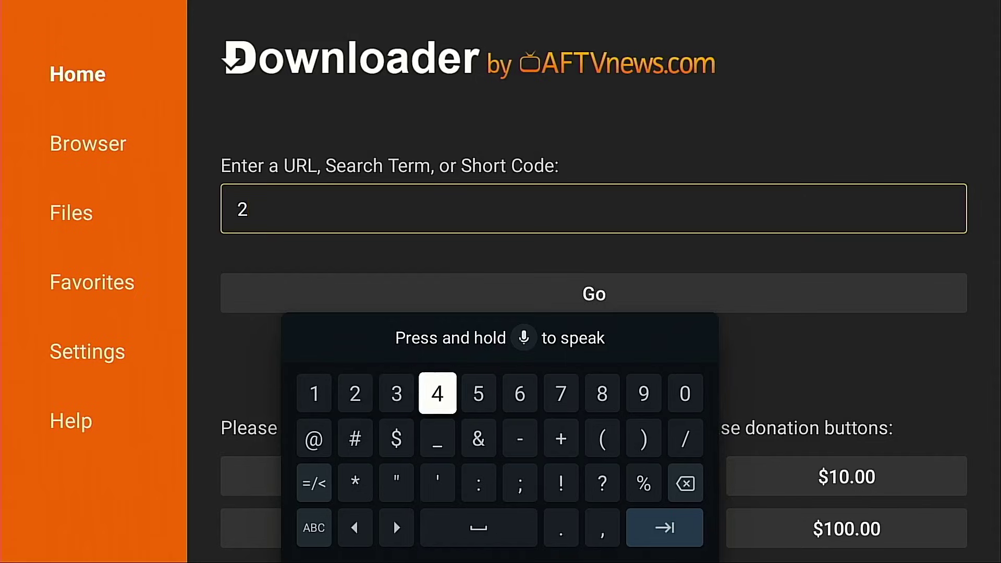
key("Right")
key("Return")
key("Right")
key("Right")
key("Right")
key("Right")
key("Right")
key("Return")
key("Left")
key("Return")
key("Right")
key("Right")
key("Right")
key("Right")
key("Return")
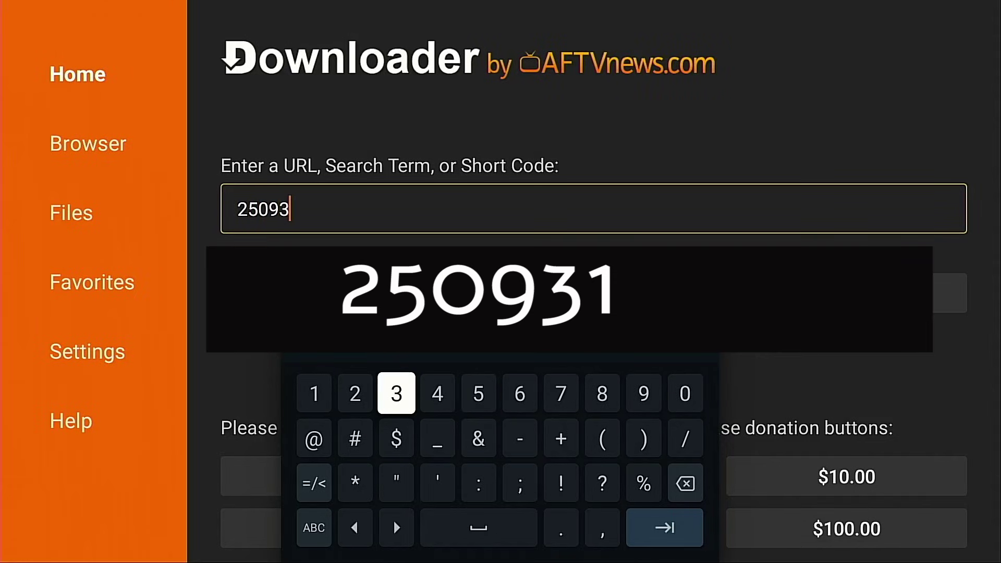
key("Left")
key("Left")
key("Return")
Submit the entered short code to load the TROYPOINT Toolbox page.
key("Down")
key("Down")
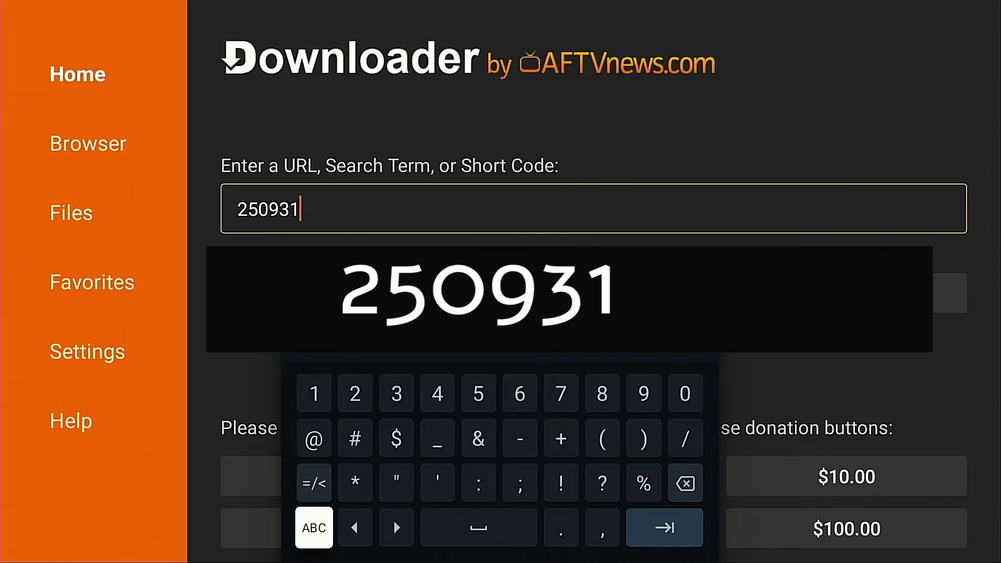
key("Right")
key("Right")
key("Right")
key("Right")
key("Right")
key("Right")
key("Return")
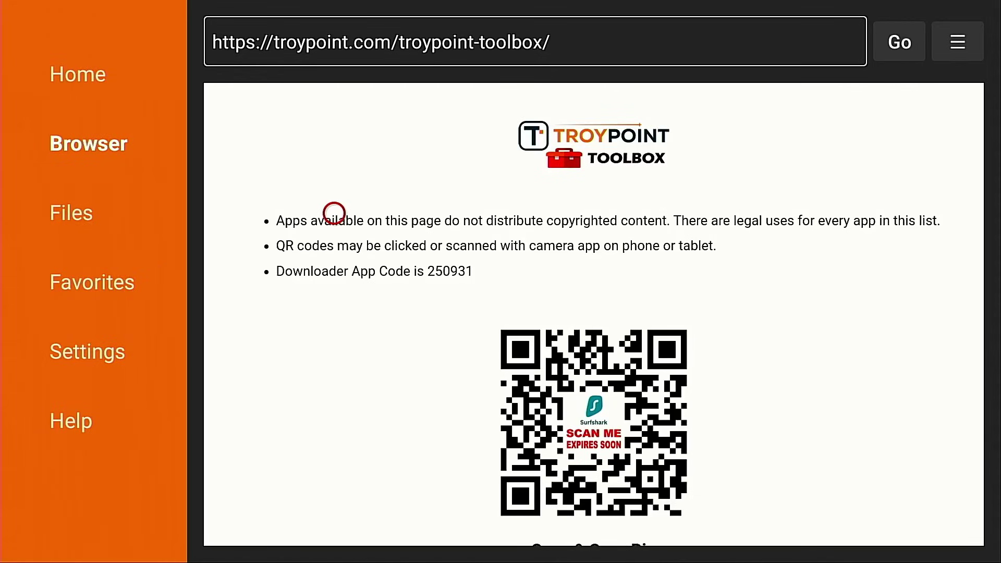
Add the current page to the favorites as TROYPOINT Toolbox.
key("Menu")
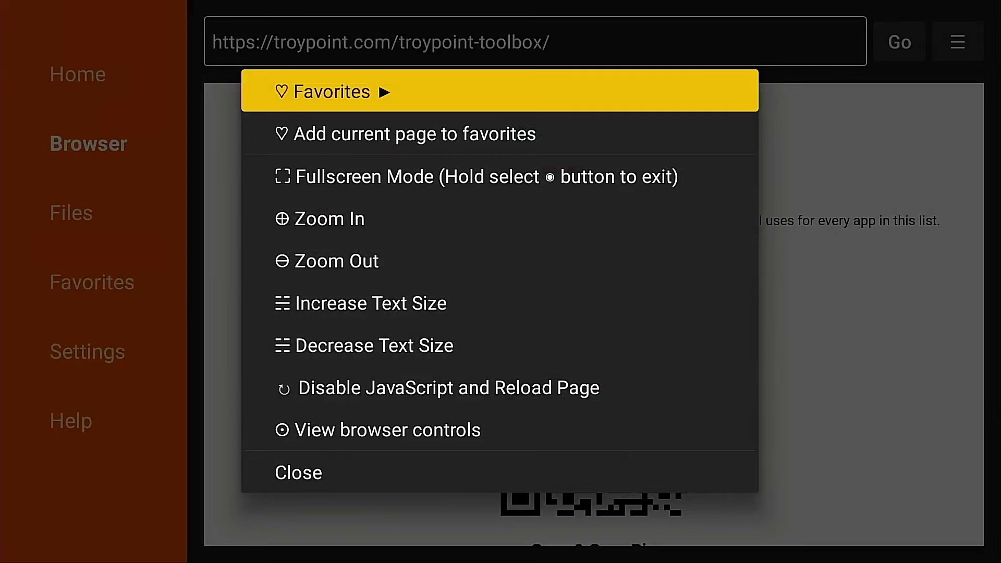
key("Down")
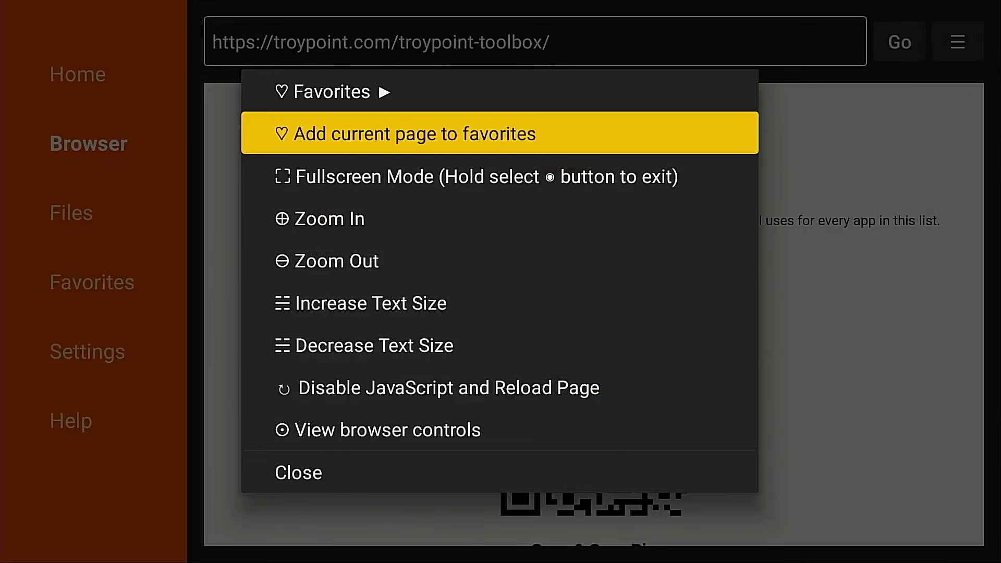
key("Return")
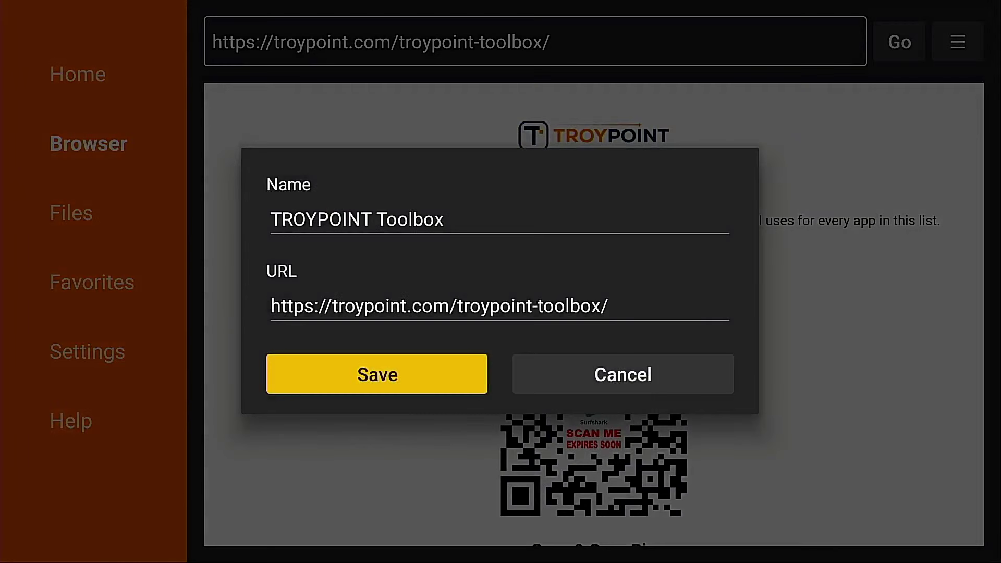
key("Return")
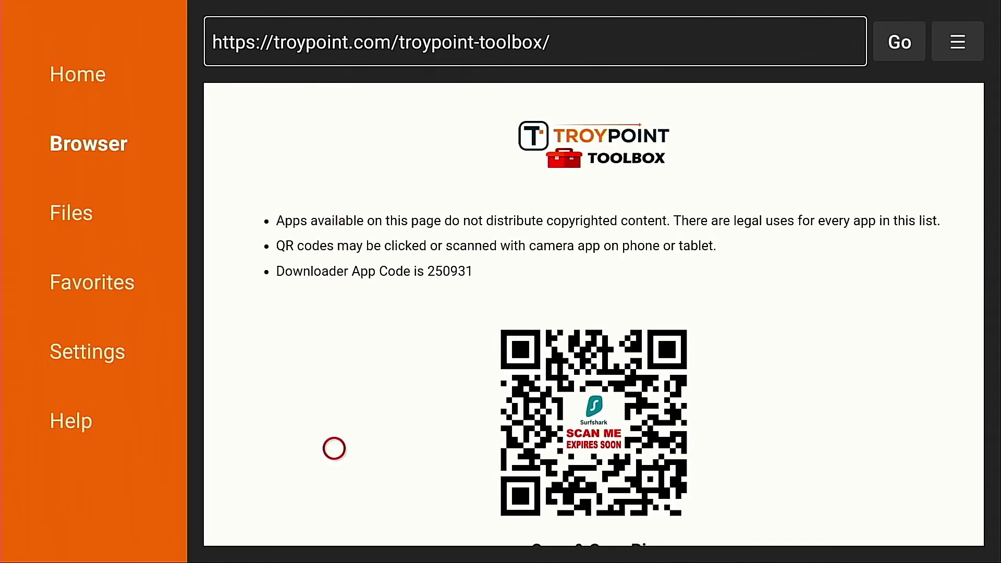
scroll(335, 446, "down", 5)
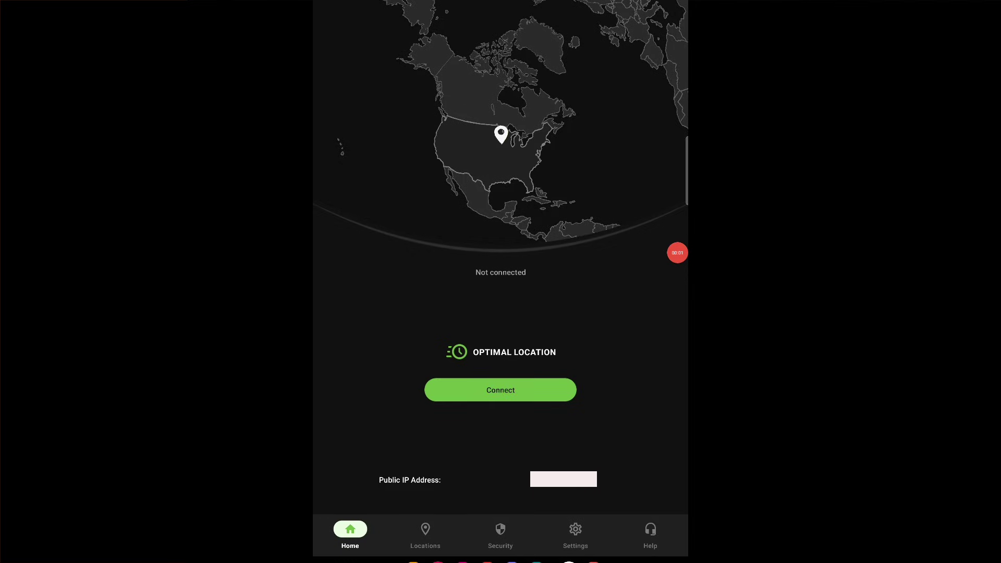
In the IPVanish mobile app, follow the Android Kill Switch option through to the device's VPN settings.
left_click(576, 530)
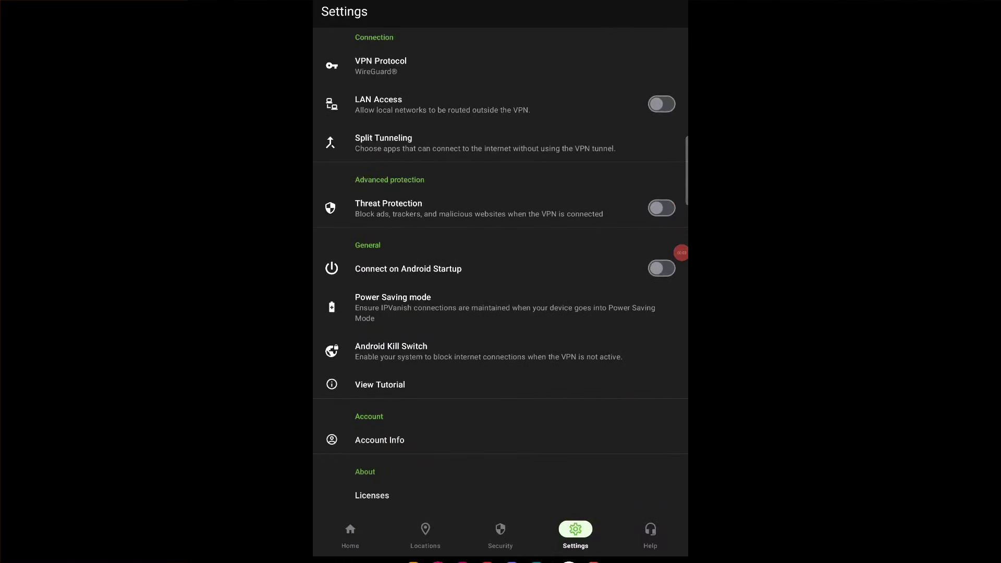
left_click(391, 351)
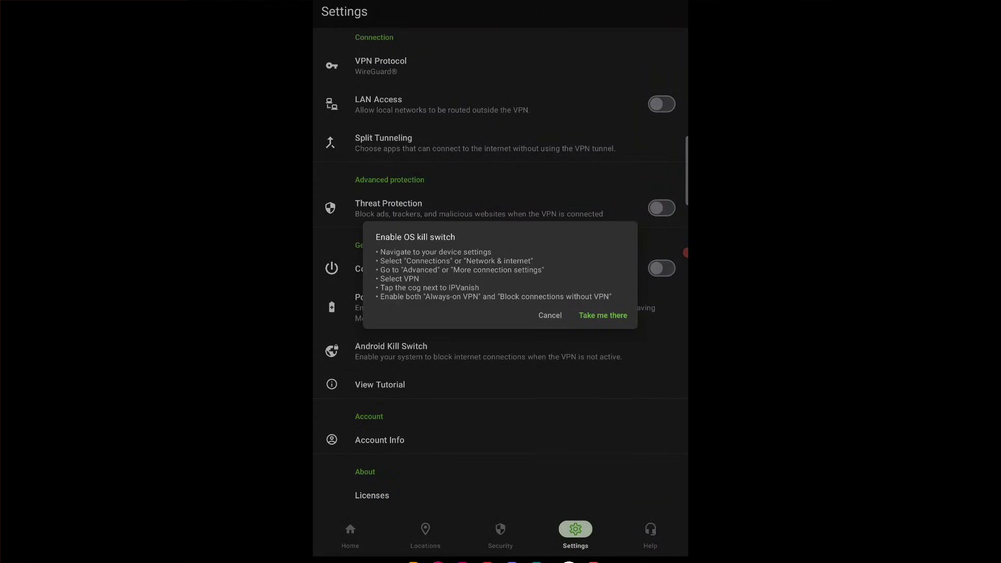
left_click(603, 315)
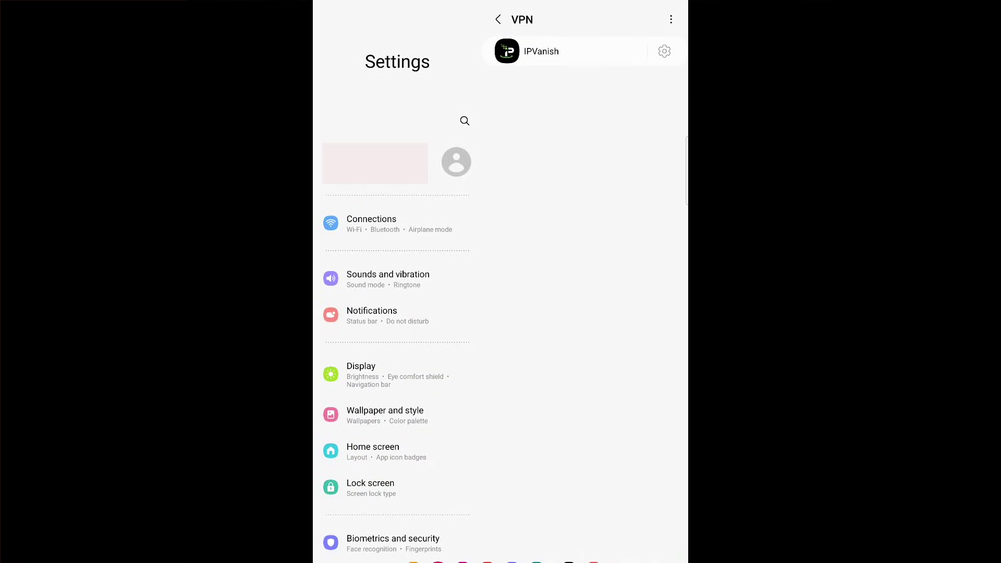
Enable Always-on VPN and Block connections without VPN for the IPVanish profile.
left_click(662, 49)
left_click(664, 91)
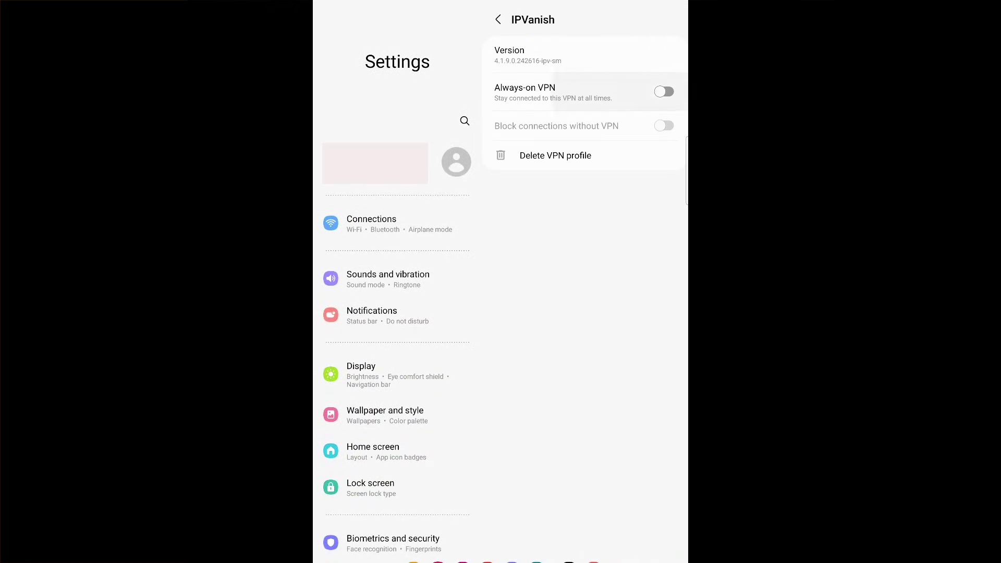
left_click(663, 126)
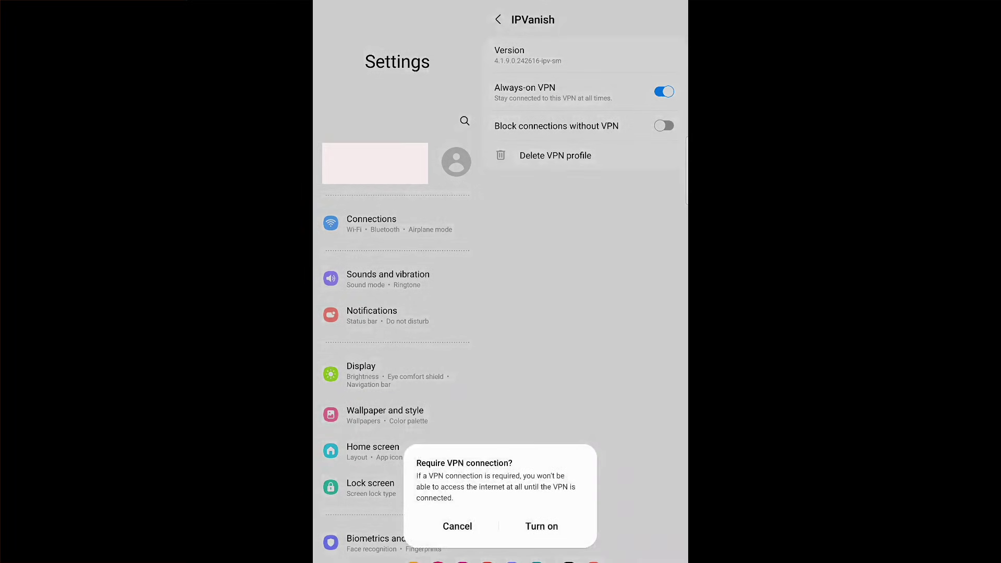
left_click(542, 527)
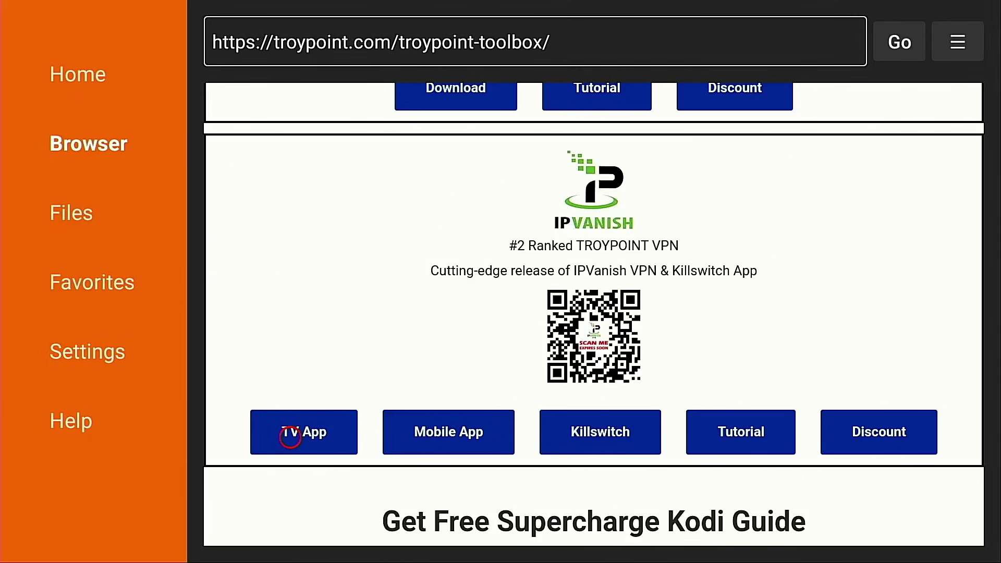
Switch to Downloader and download and install the IPVanish TV app from the Toolbox page, finishing without opening it.
left_click(290, 437)
key("Right")
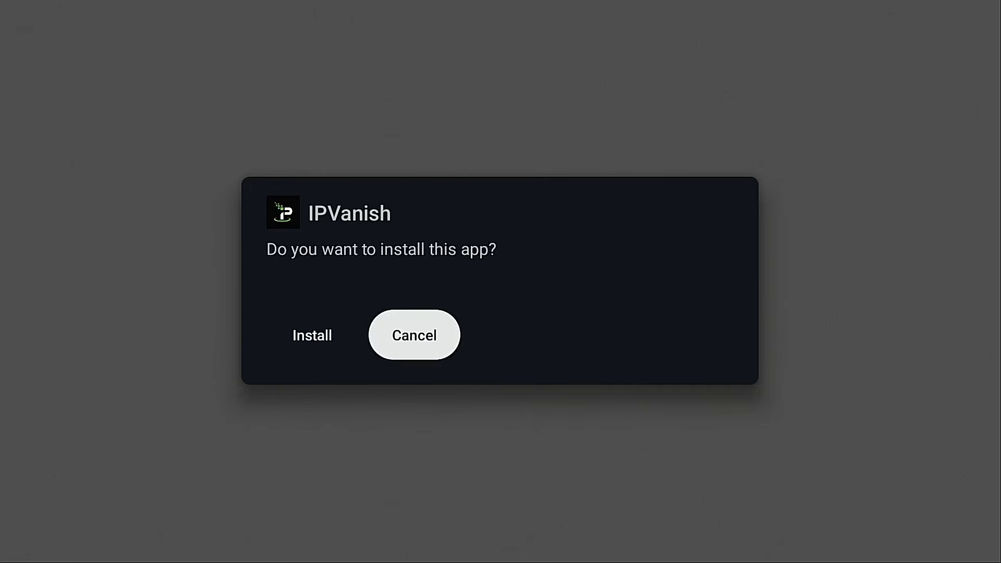
key("Left")
key("Return")
key("Right")
key("Return")
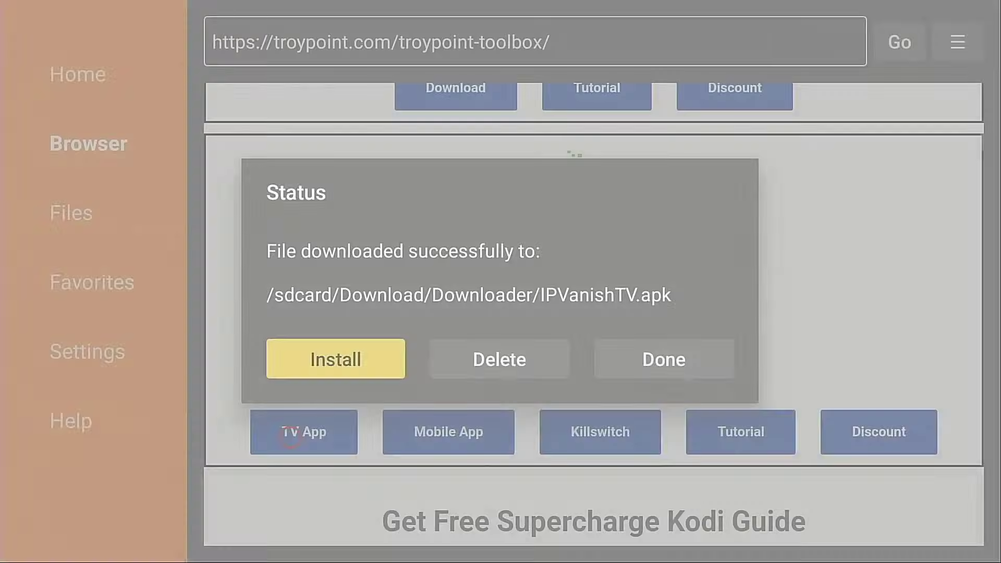
Delete the downloaded IPVanishTV.apk installer file.
key("Right")
key("Return")
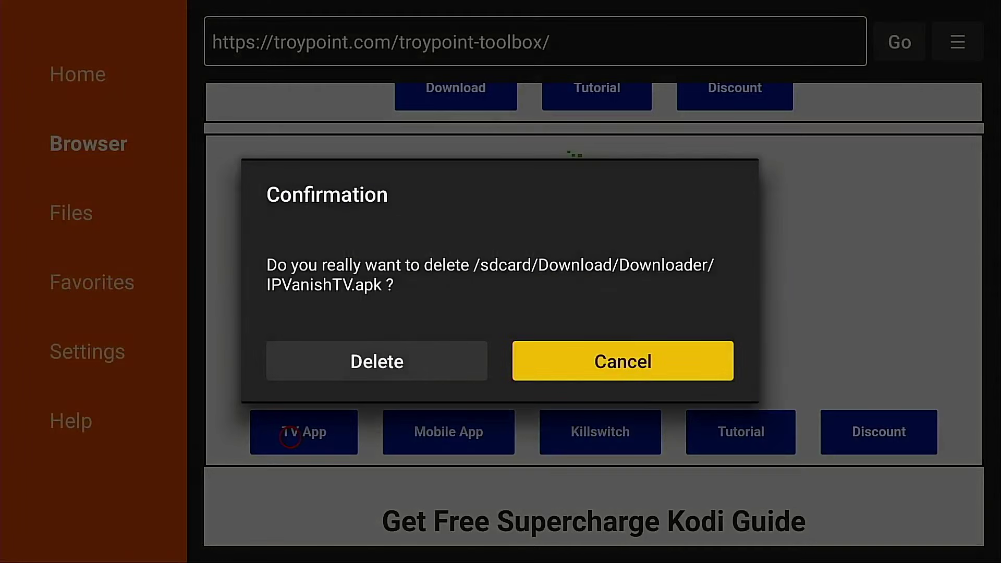
key("Left")
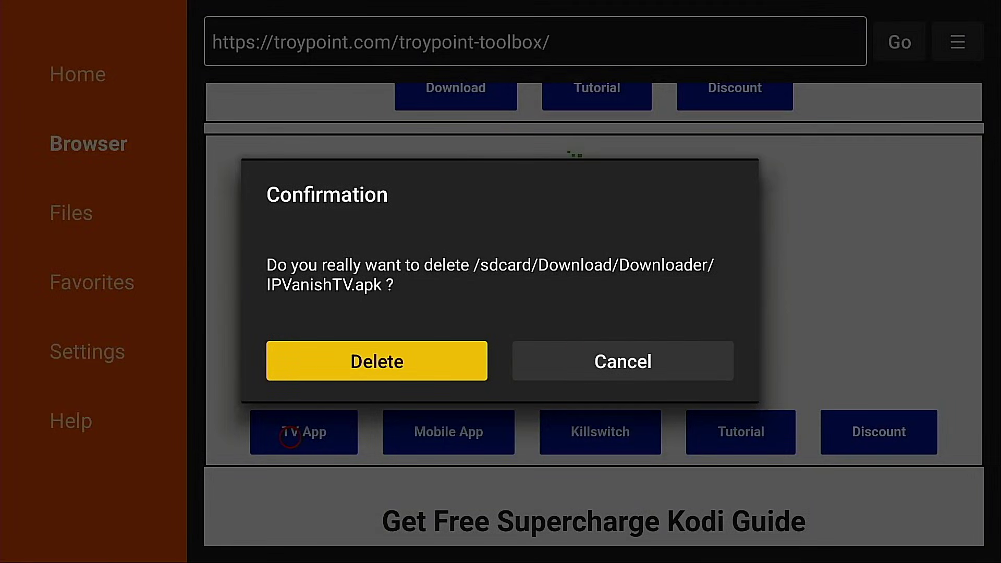
key("Return")
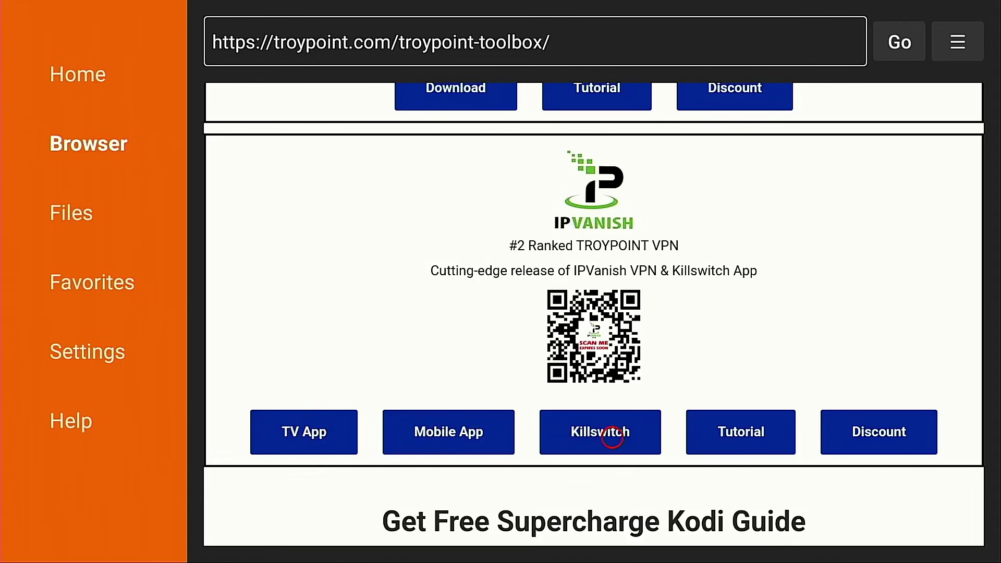
Download and install the IPVanish Kill Switch app from the Toolbox page, and delete its kill_switch_latest.apk installer.
left_click(612, 438)
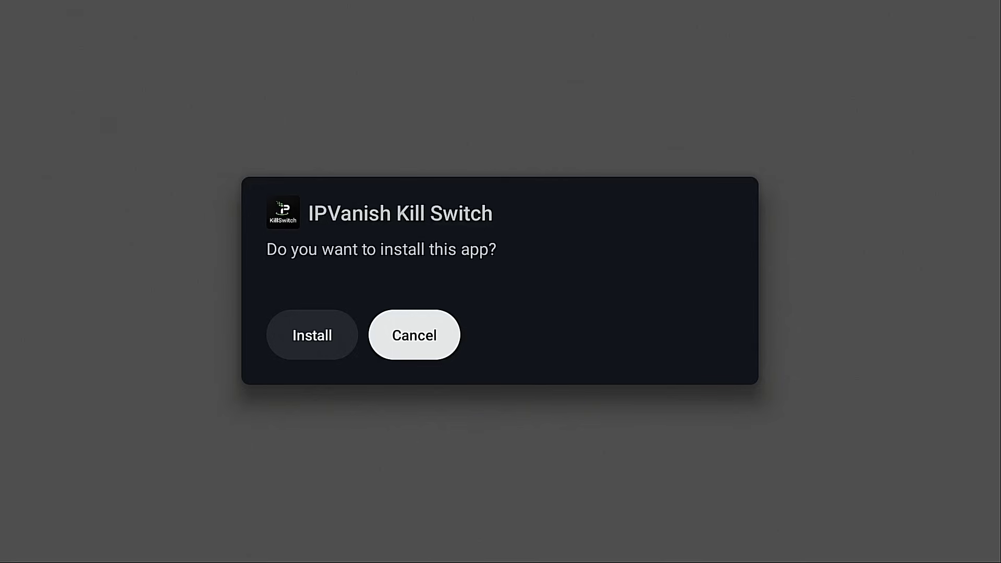
key("Left")
key("Return")
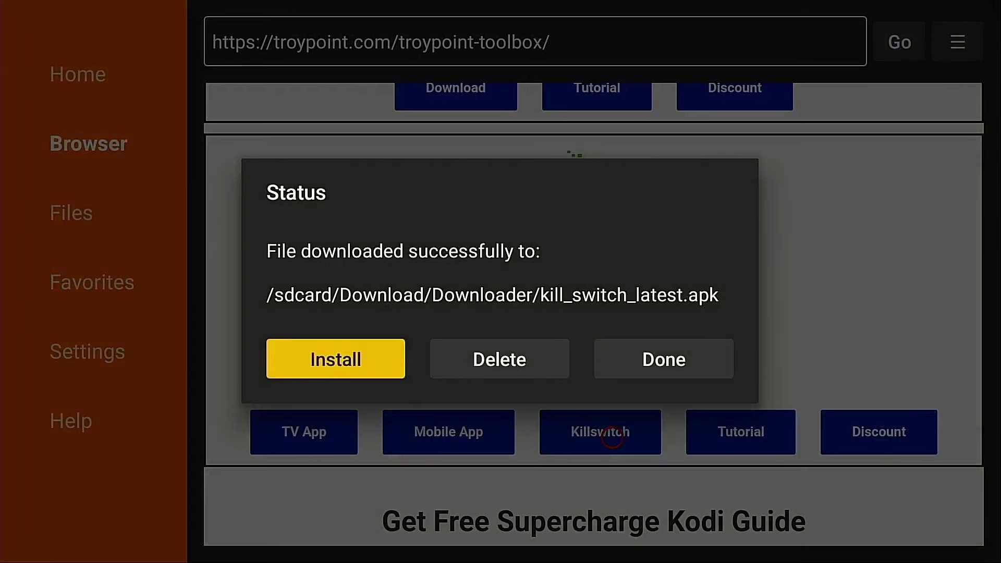
key("Right")
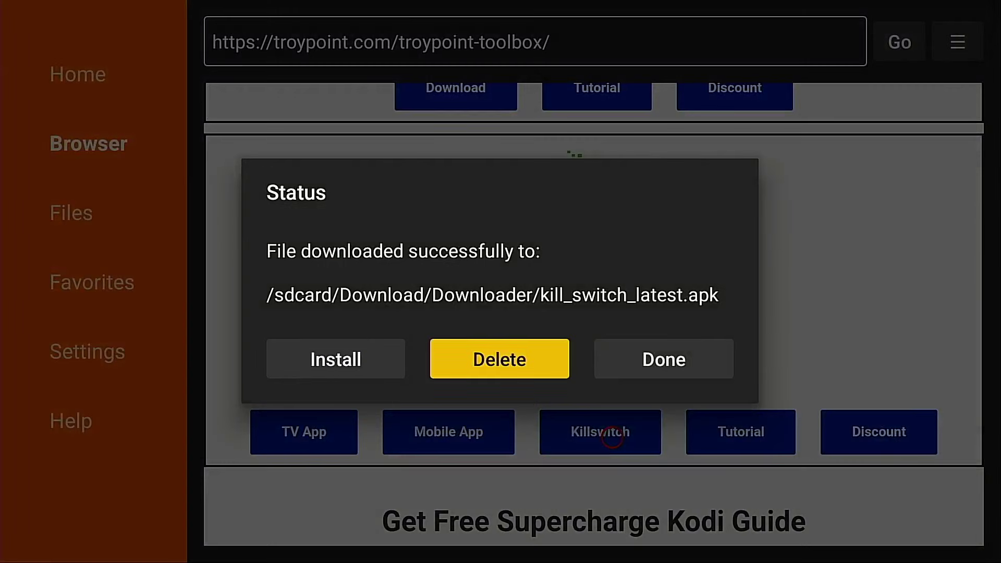
key("Return")
key("Left")
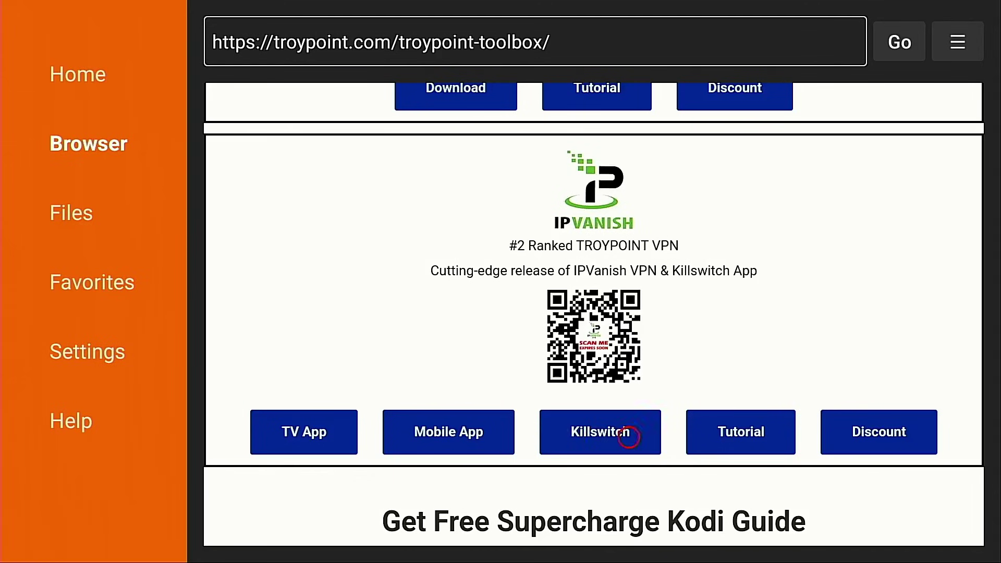
Open the IPVanish tutorial from the Toolbox page and skim through the installation guide.
left_click(751, 438)
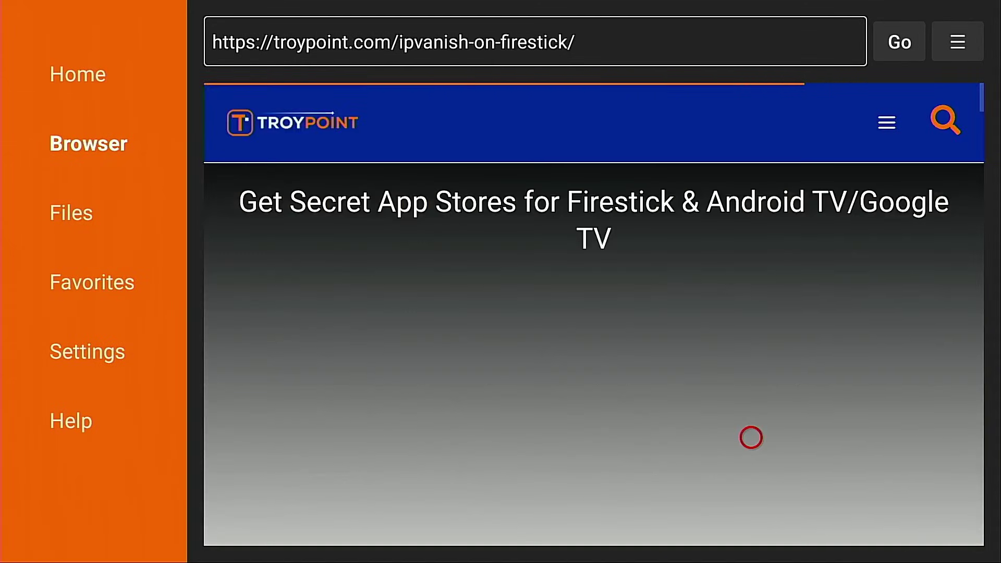
scroll(751, 525, "down", 4)
scroll(751, 525, "down", 3)
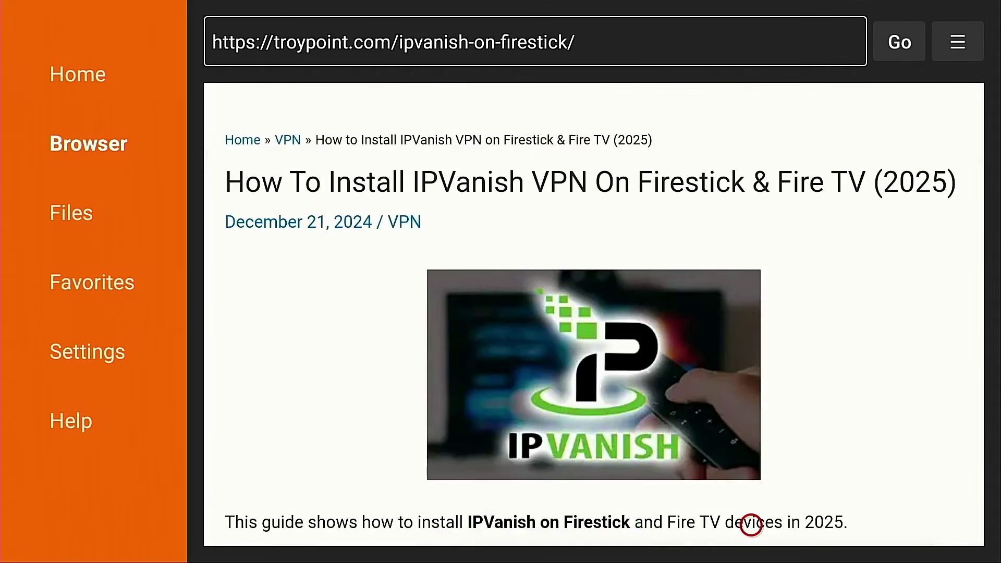
scroll(751, 525, "down", 15)
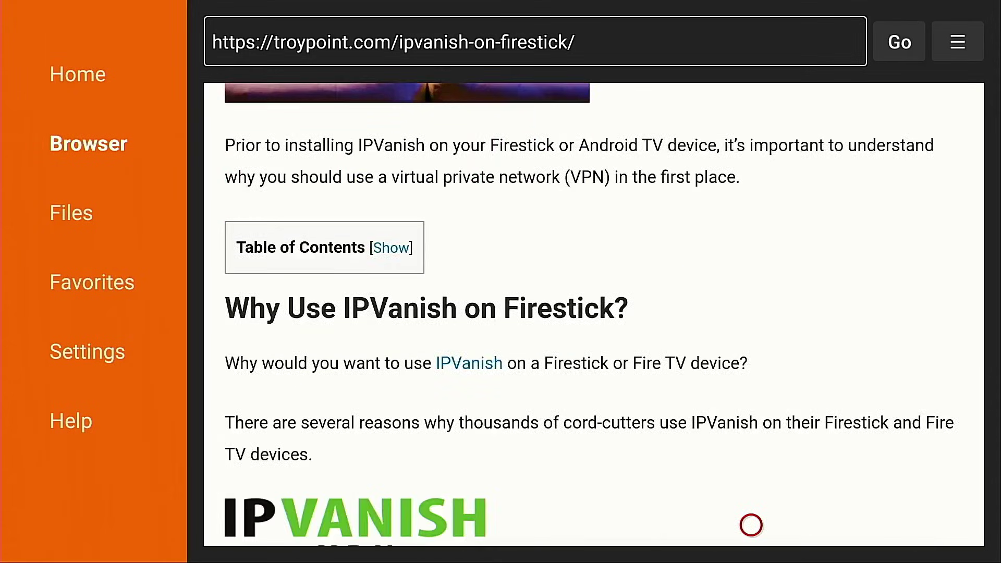
scroll(750, 525, "down", 10)
Return to the Google TV home screen and open the IPVanish app to view its email and password login fields.
key("Escape")
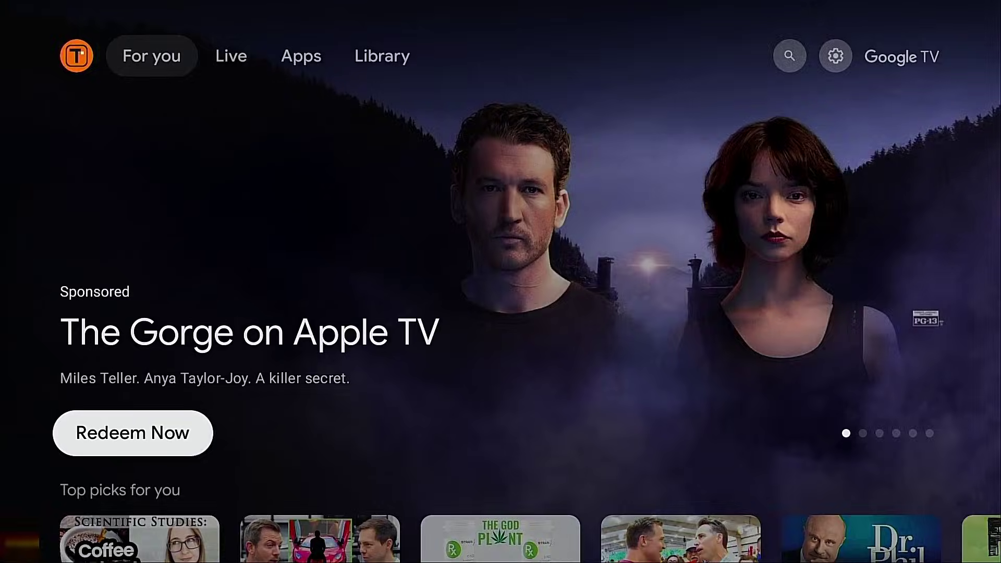
key("Down")
key("Down")
key("Down")
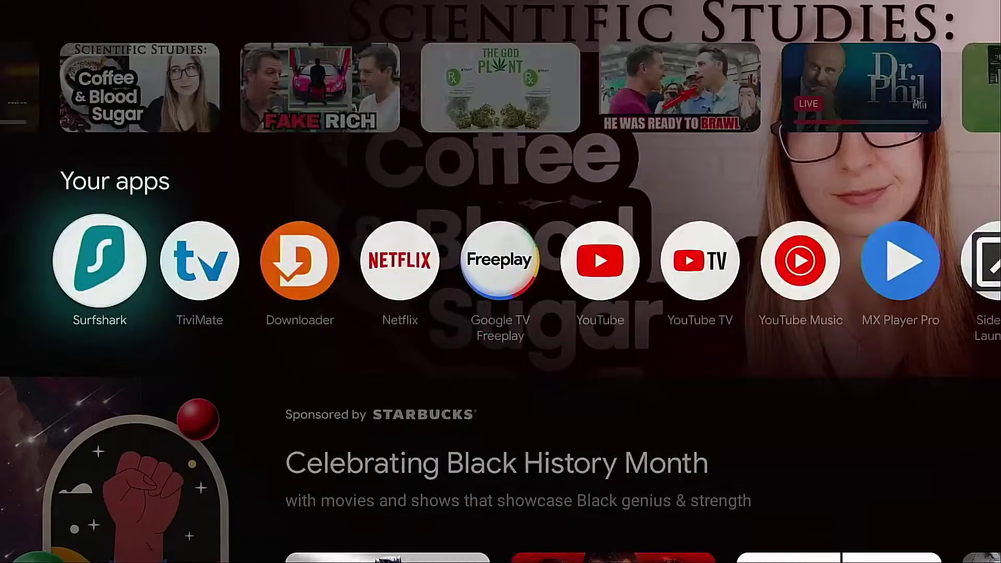
key("Right")
key("Right")
key("Right")
key("Right")
key("Right")
key("Right")
key("Right")
key("Right")
key("Right")
key("Right")
key("Right")
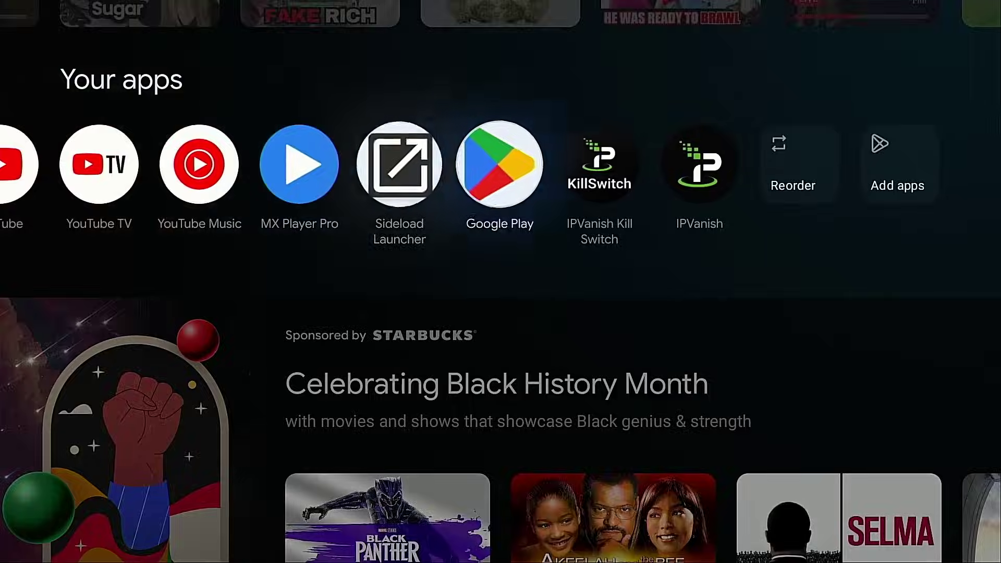
key("Right")
key("Left")
key("Right")
key("Left")
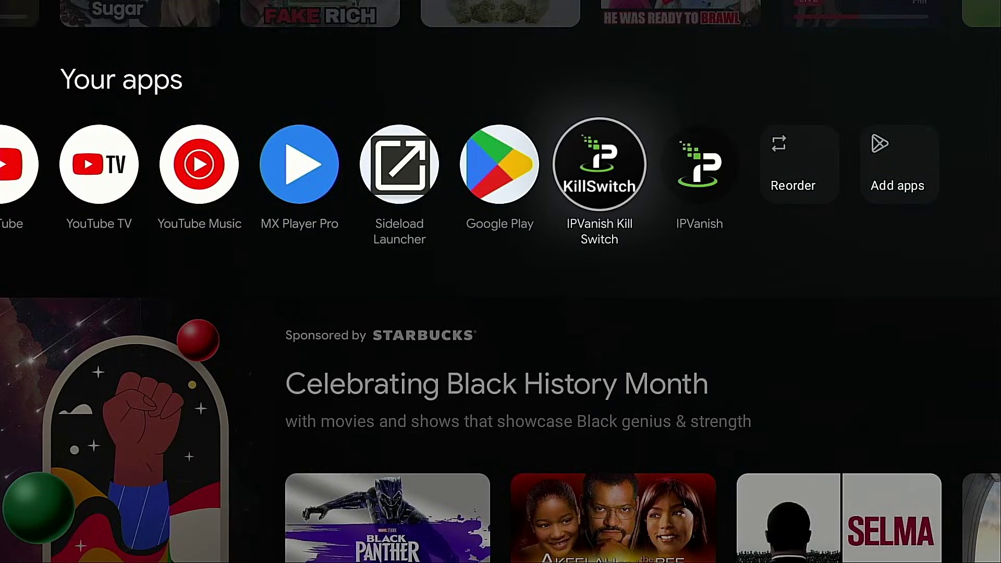
key("Right")
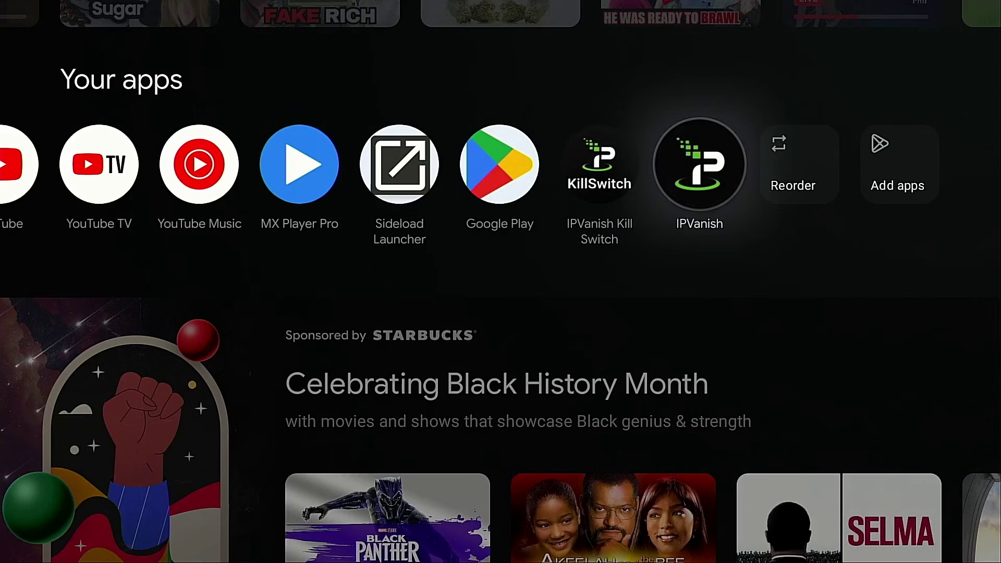
key("Return")
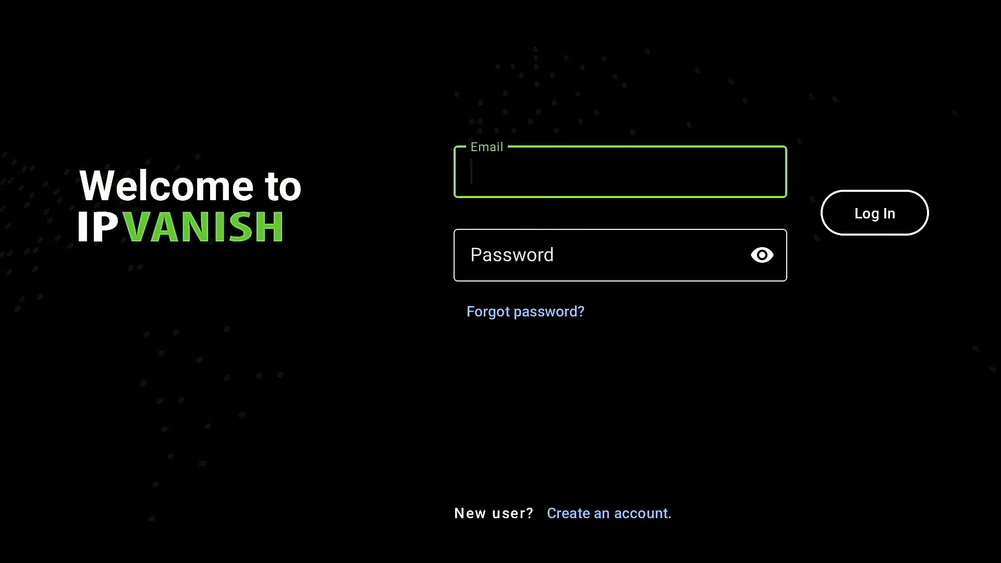
key("Down")
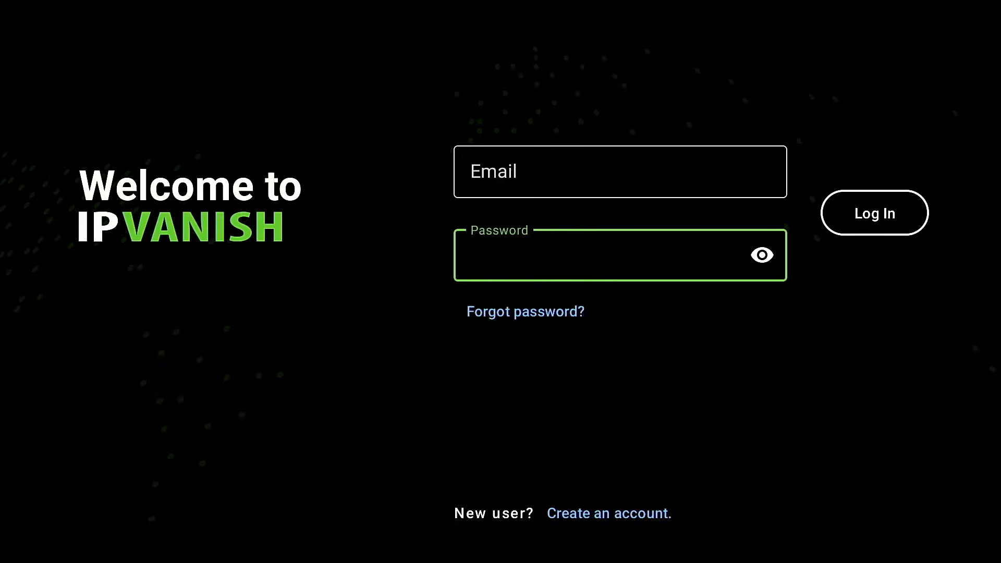
left_click(521, 172)
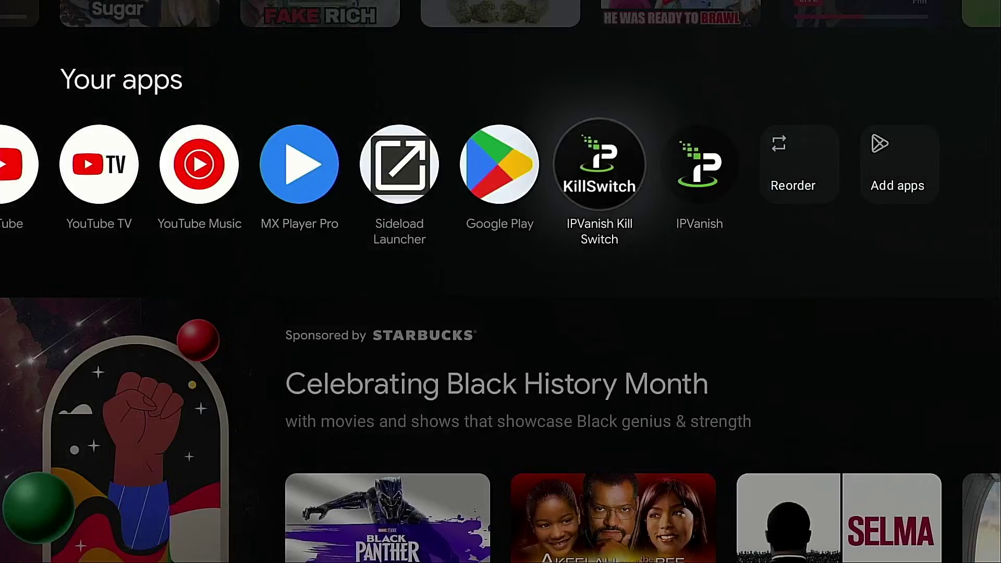
Launch the IPVanish Kill Switch app, accept its permissions notice and approve the VPN connection request.
key("Return")
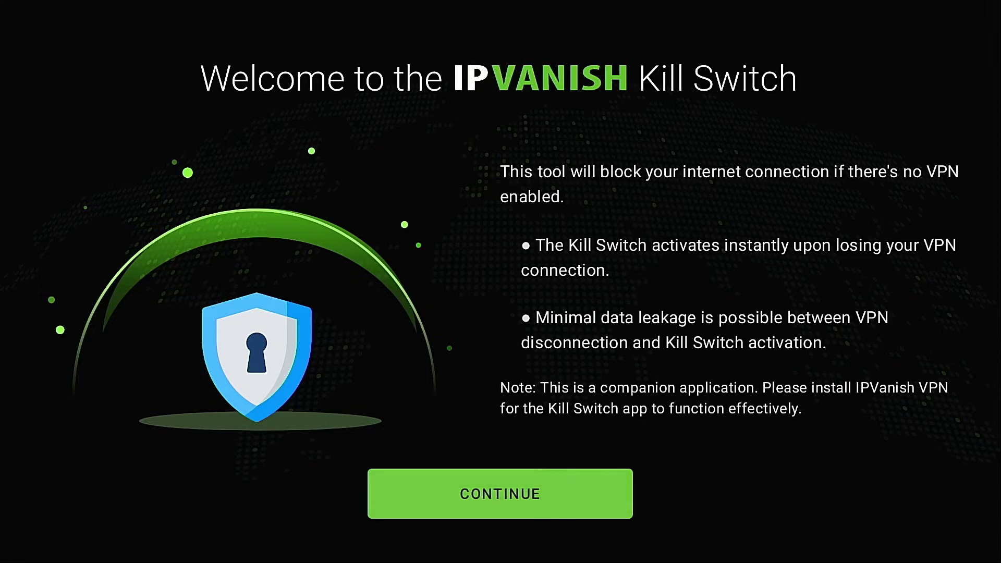
key("Return")
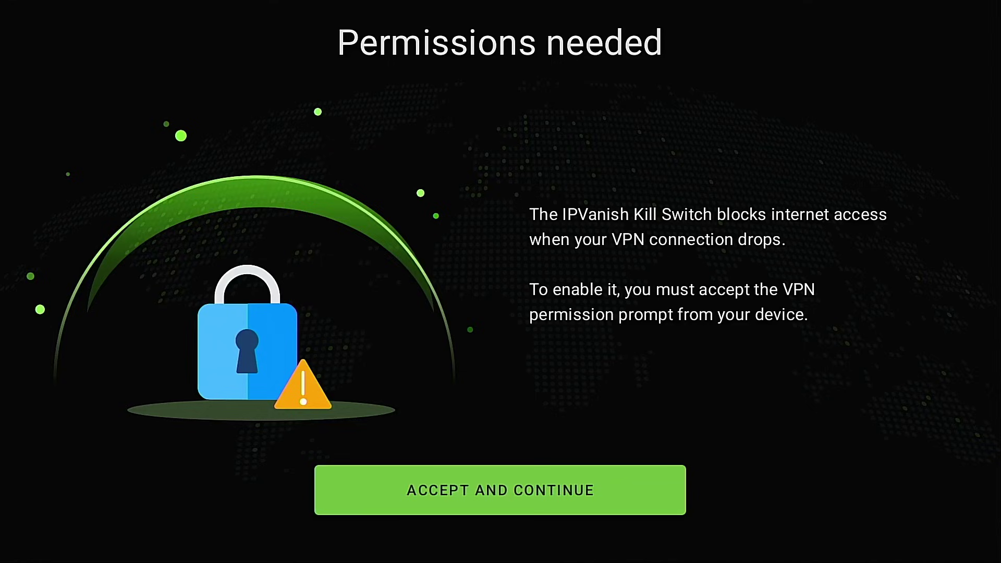
key("Return")
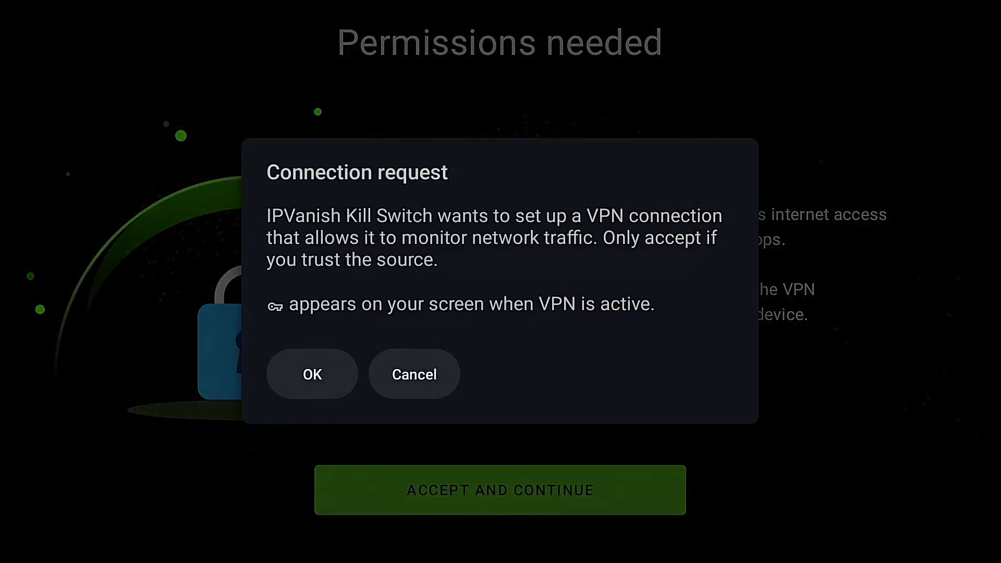
key("Return")
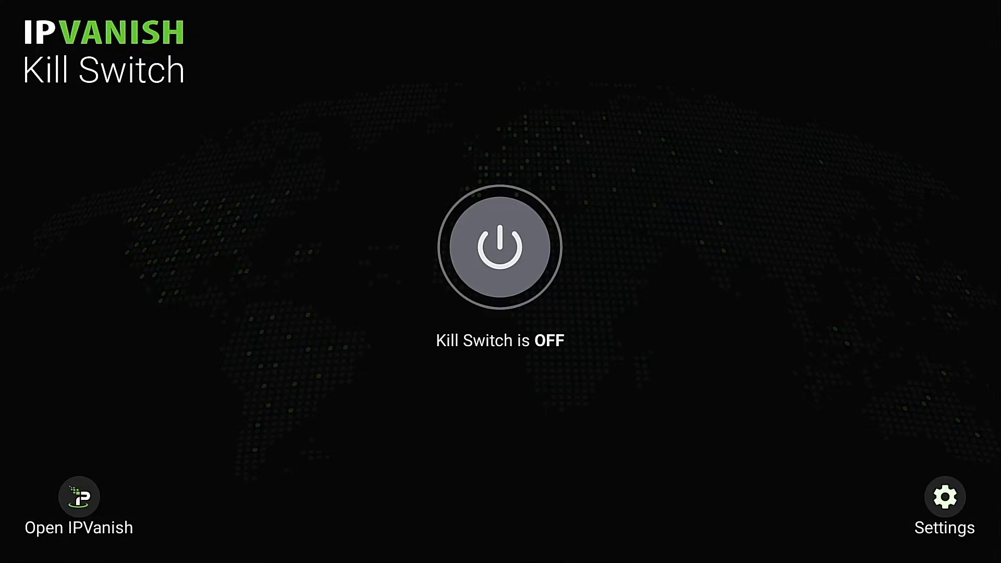
Look over the Kill Switch app's settings, including the Re-request VPN permission option, and close them.
left_click(945, 496)
key("Return")
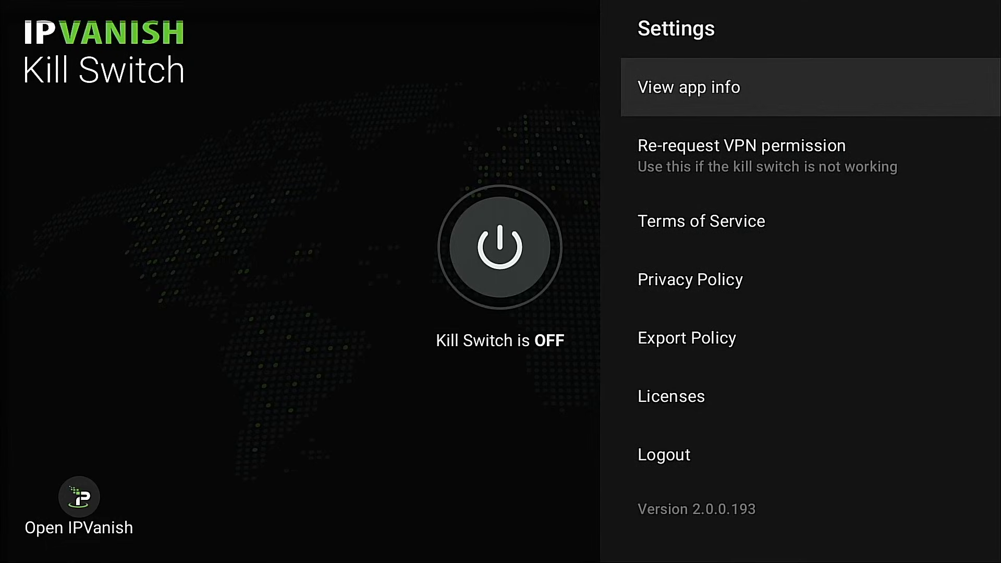
key("Down")
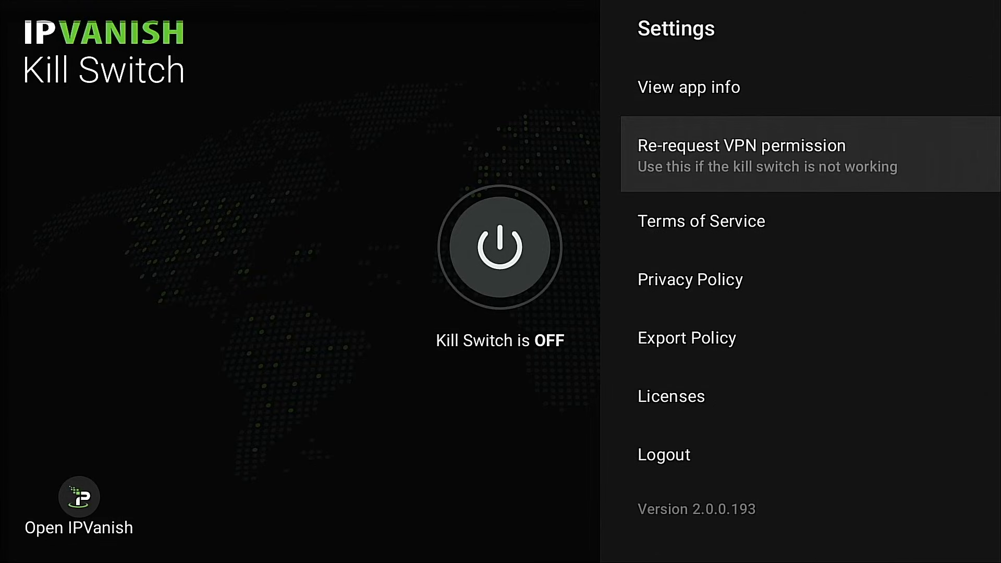
key("Escape")
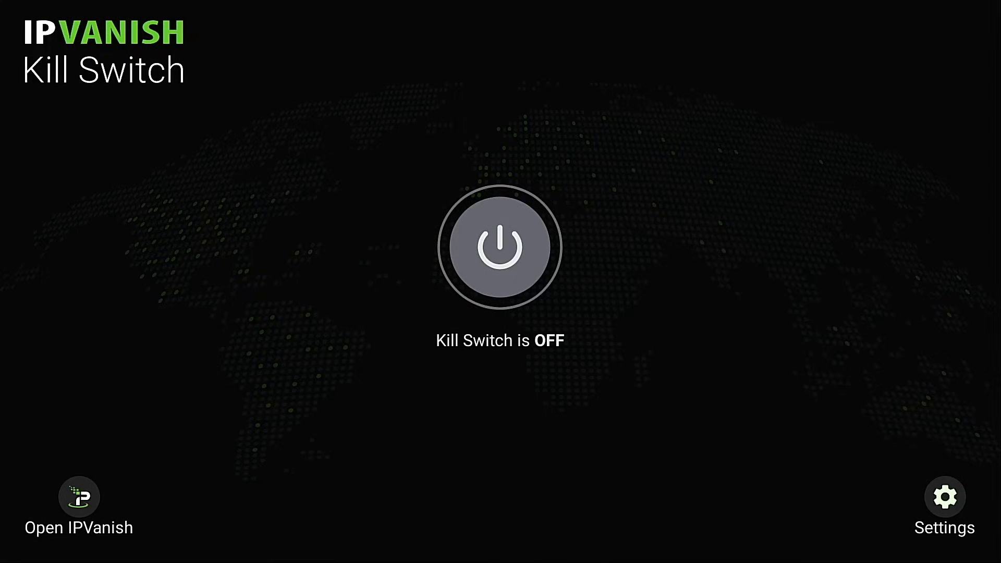
Turn the Kill Switch on and switch to analiti to test the internet connection.
key("Return")
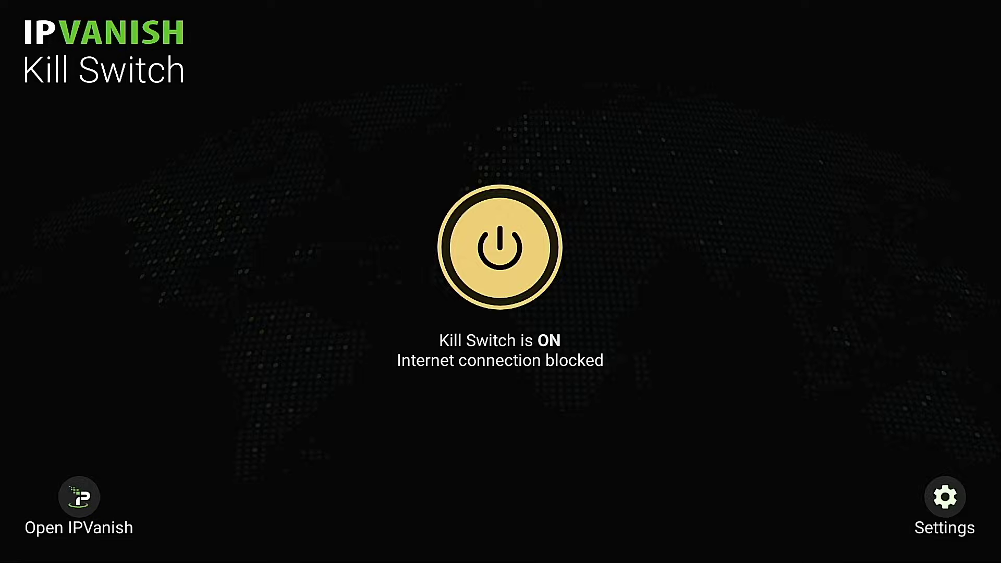
key("Escape")
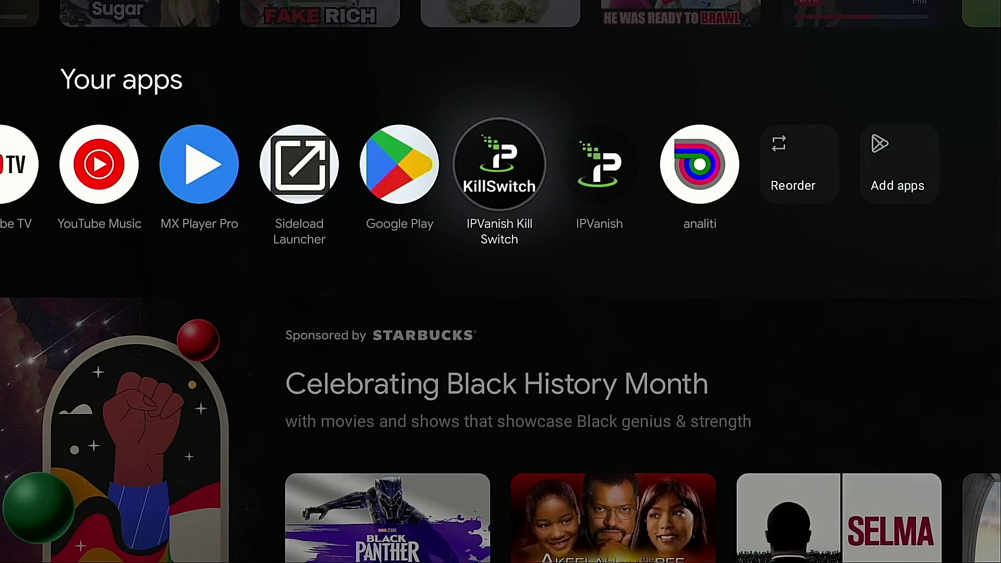
key("Right")
key("Right")
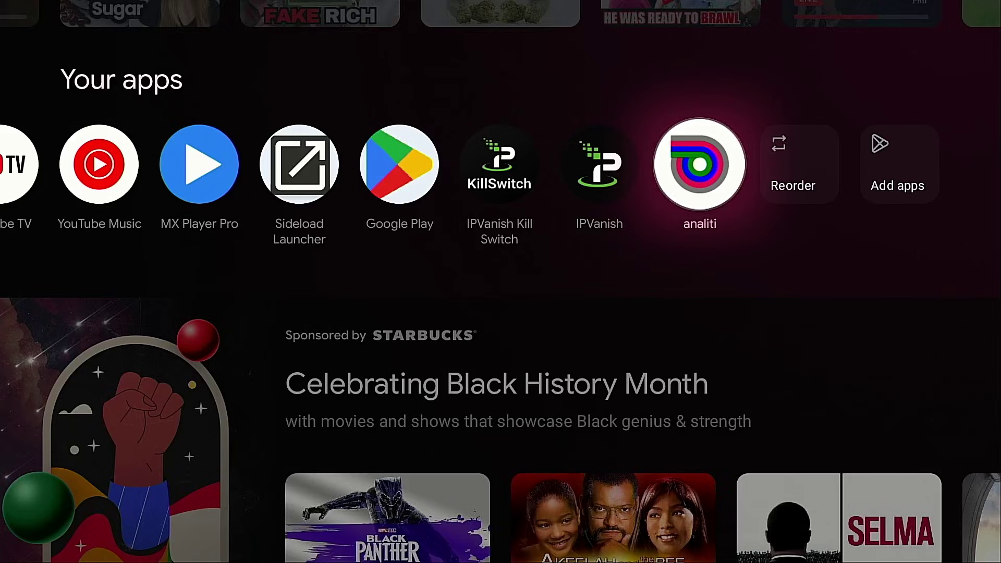
key("Return")
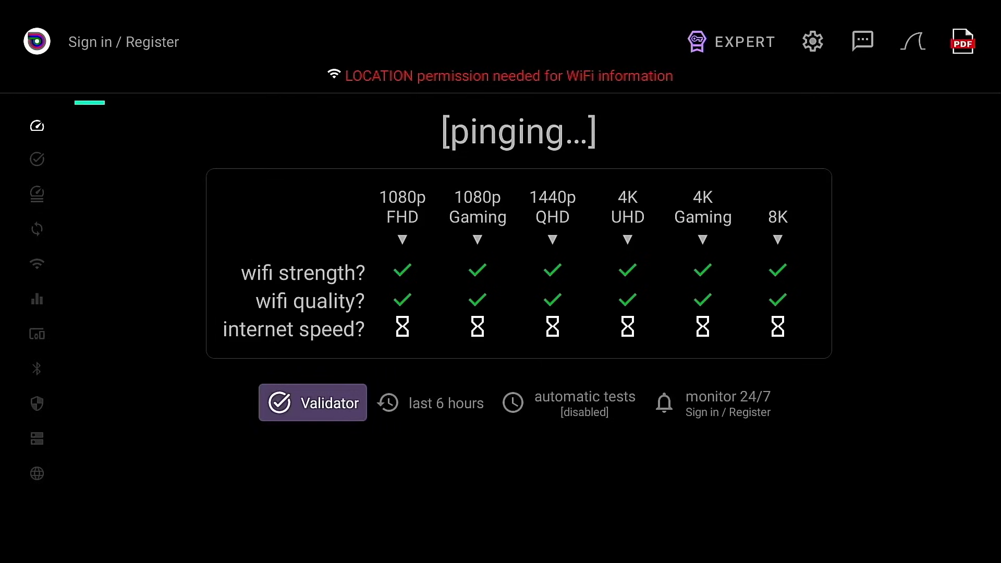
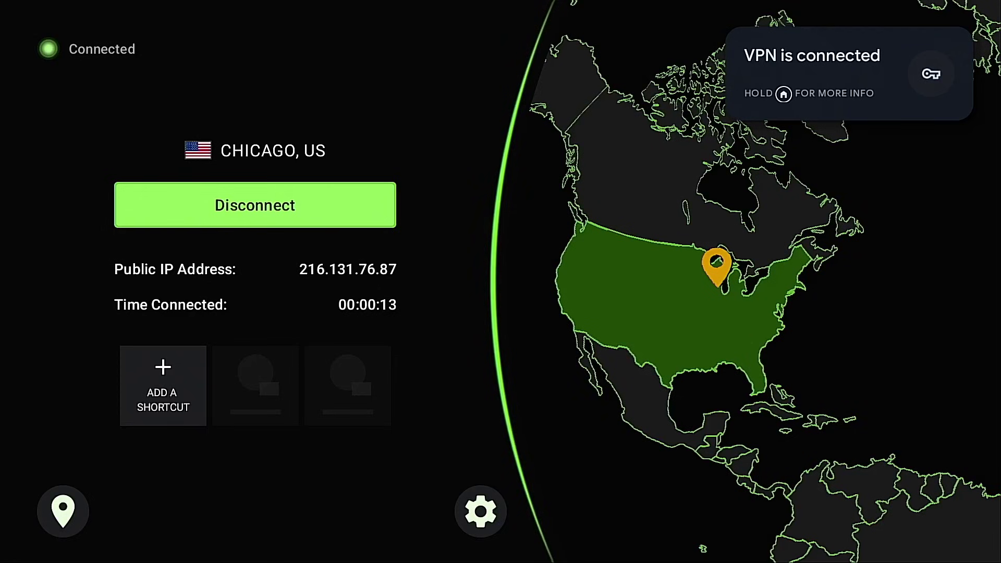
Leave the connected IPVanish app and run a Quick Test of the internet speed in analiti.
key("Escape")
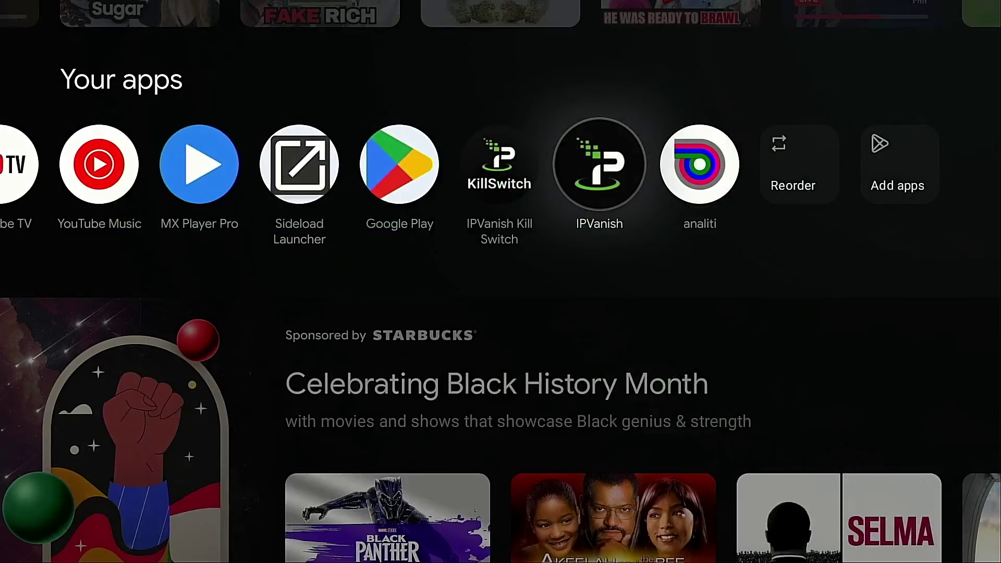
key("Right")
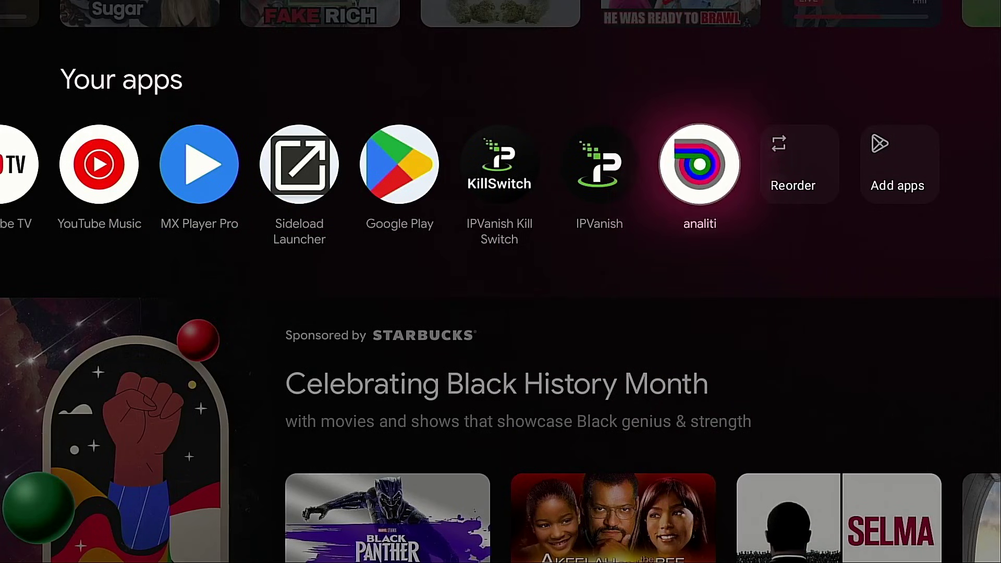
key("Return")
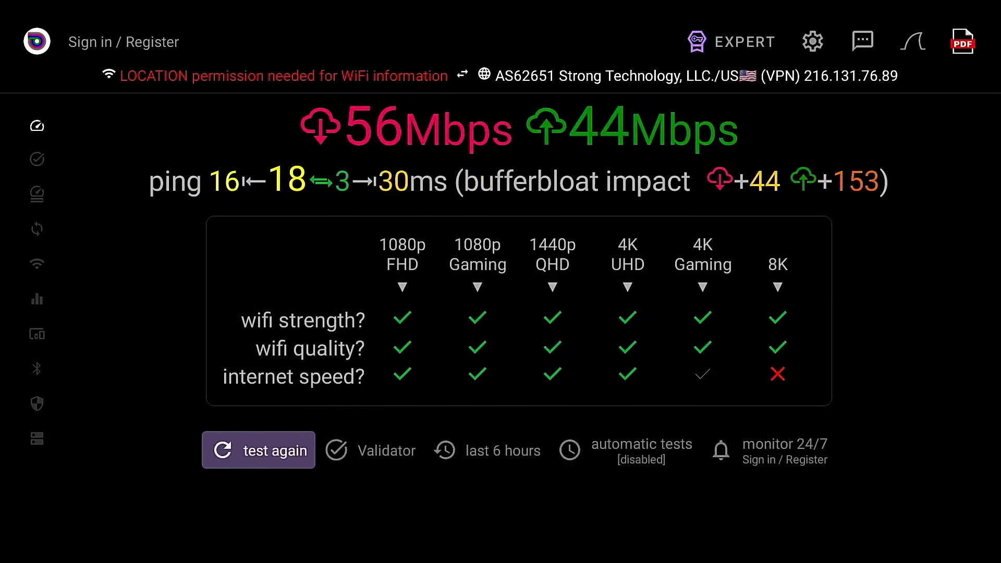
Run analiti's Check VPN test and examine the VPN status, public IPs and DNS servers.
key("Left")
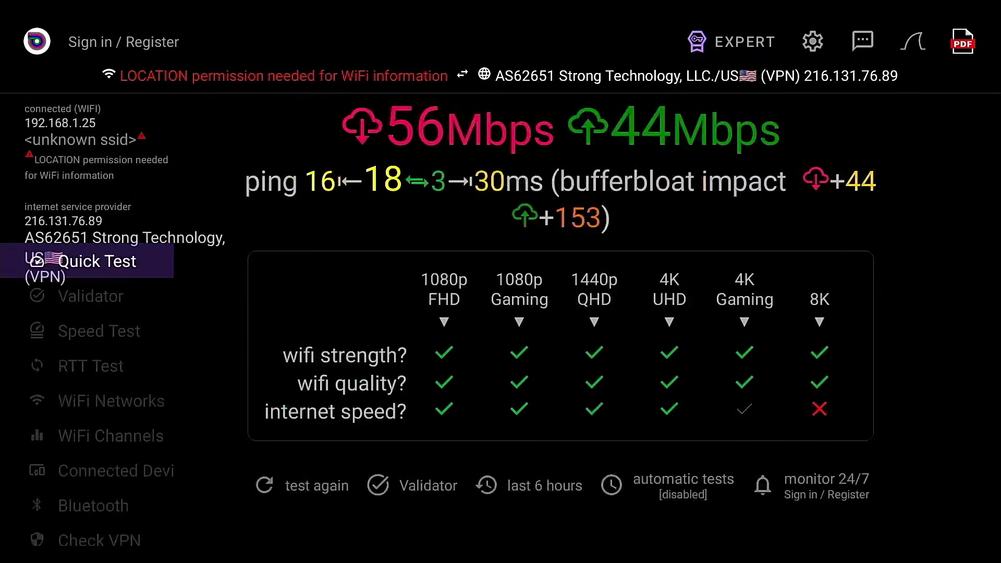
key("Down")
key("Down")
key("Down")
key("Down")
key("Down")
key("Down")
key("Down")
key("Down")
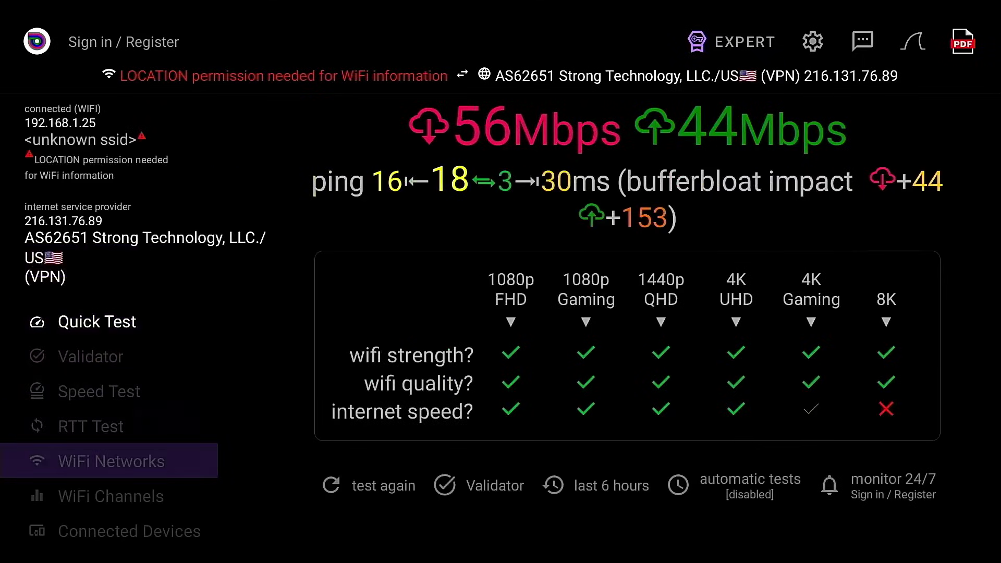
key("Down")
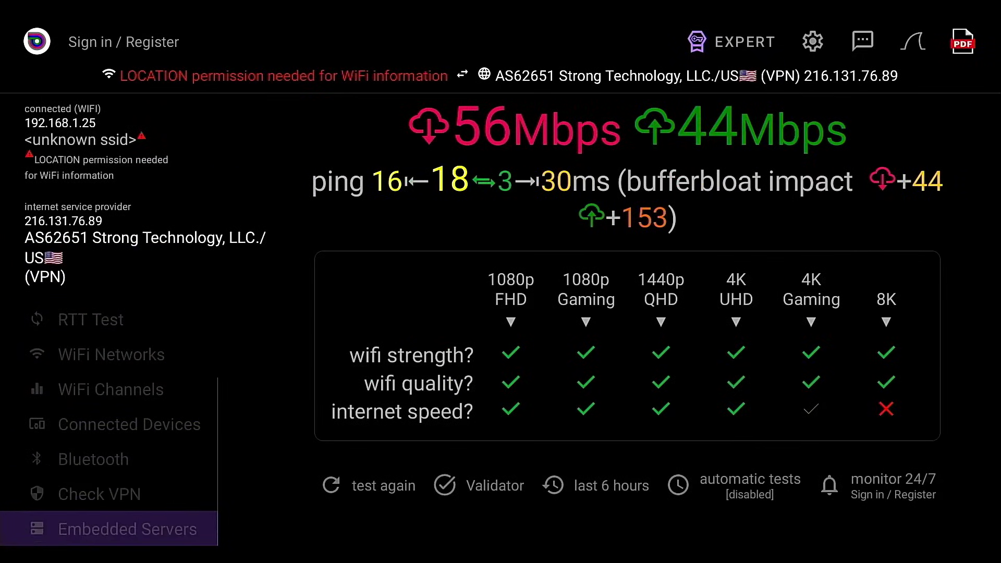
key("Up")
key("Return")
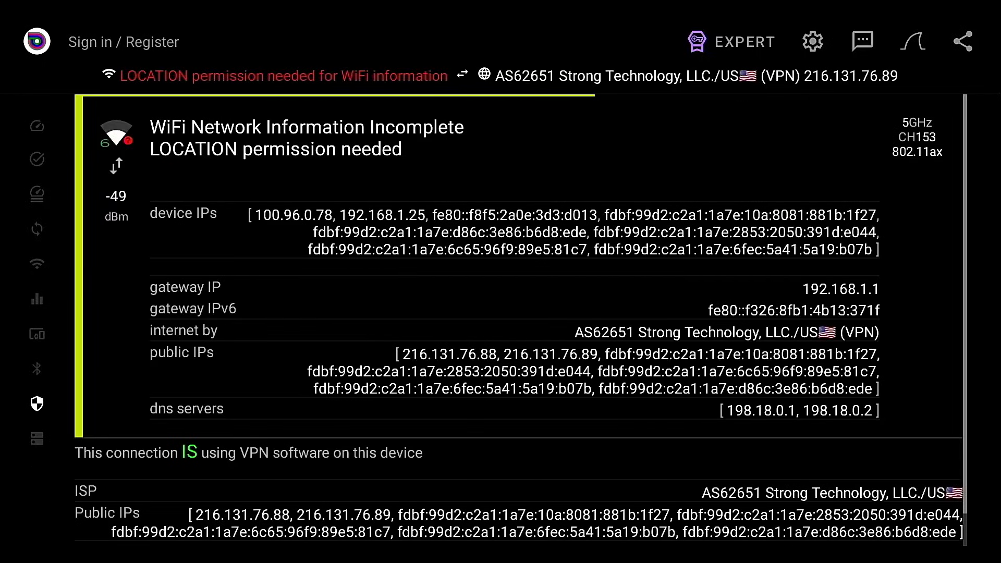
key("Down")
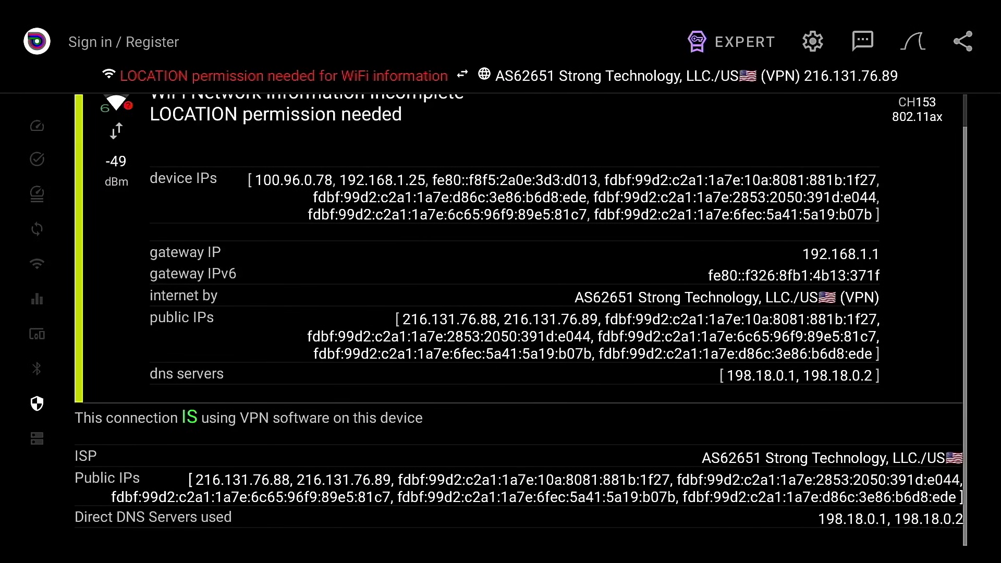
Leave the analiti VPN check results and launch Surfshark from the apps on the home screen.
key("Up")
key("Down")
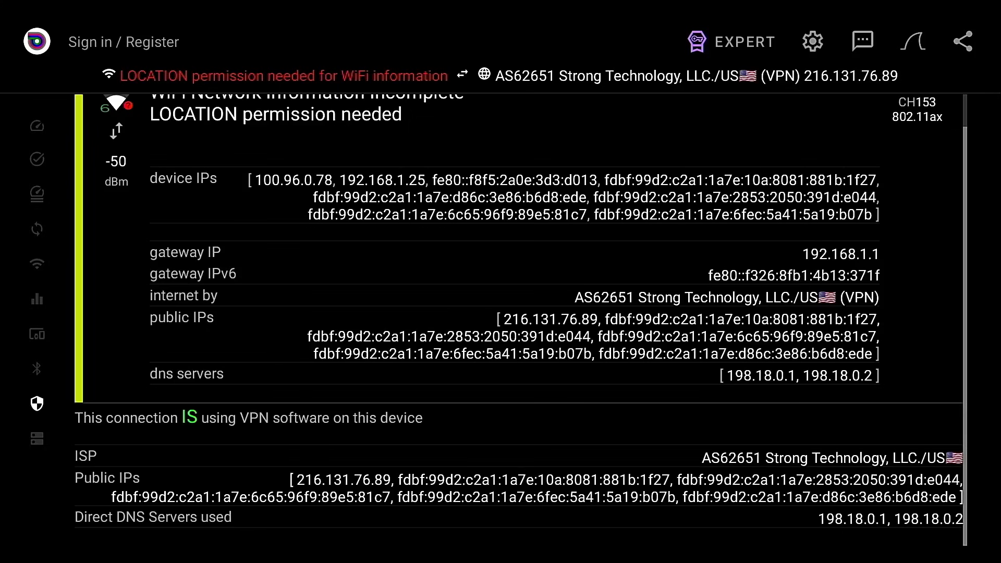
key("Home")
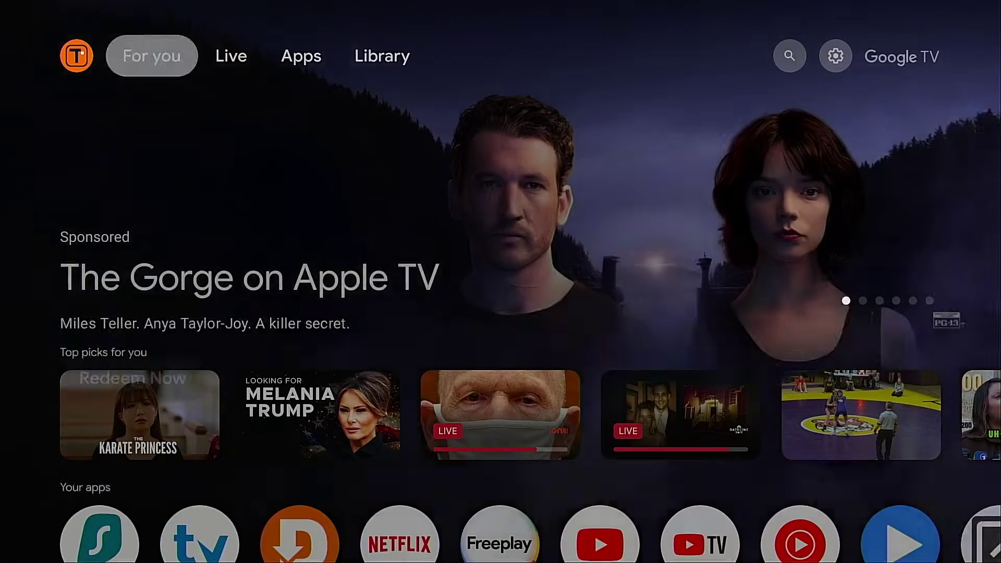
key("Down")
key("Down")
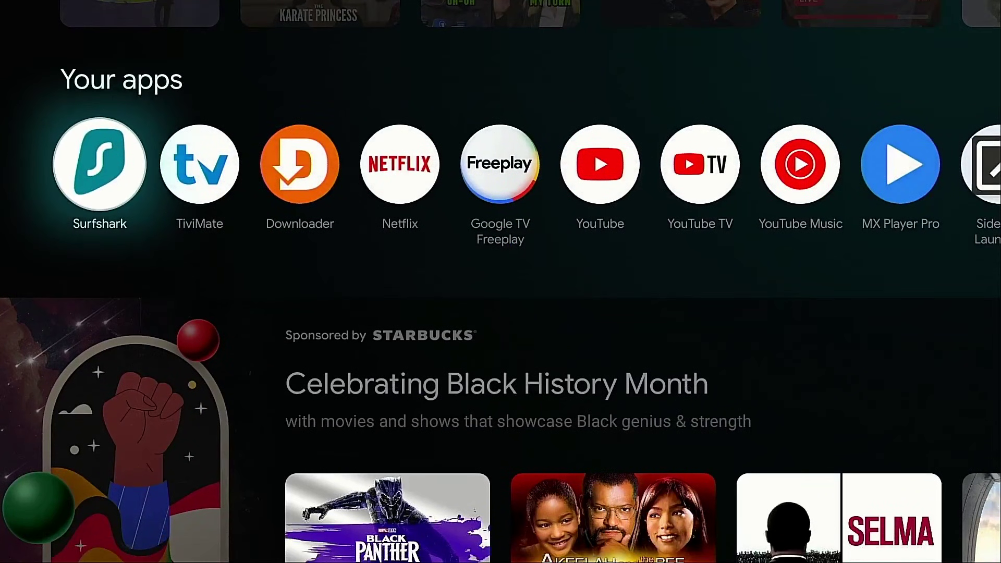
key("Return")
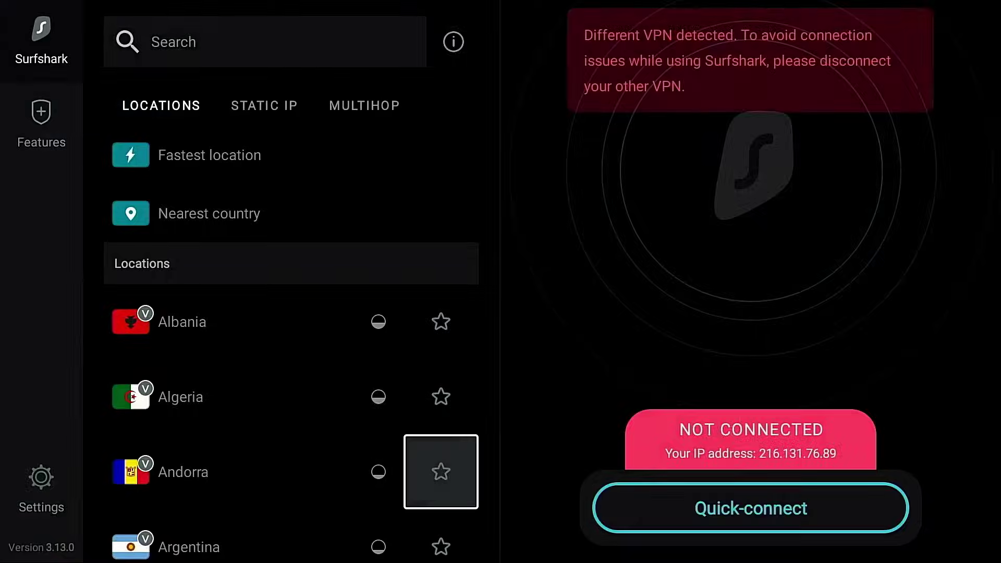
Open Surfshark's VPN settings and turn on the Kill switch option.
key("Left")
key("Left")
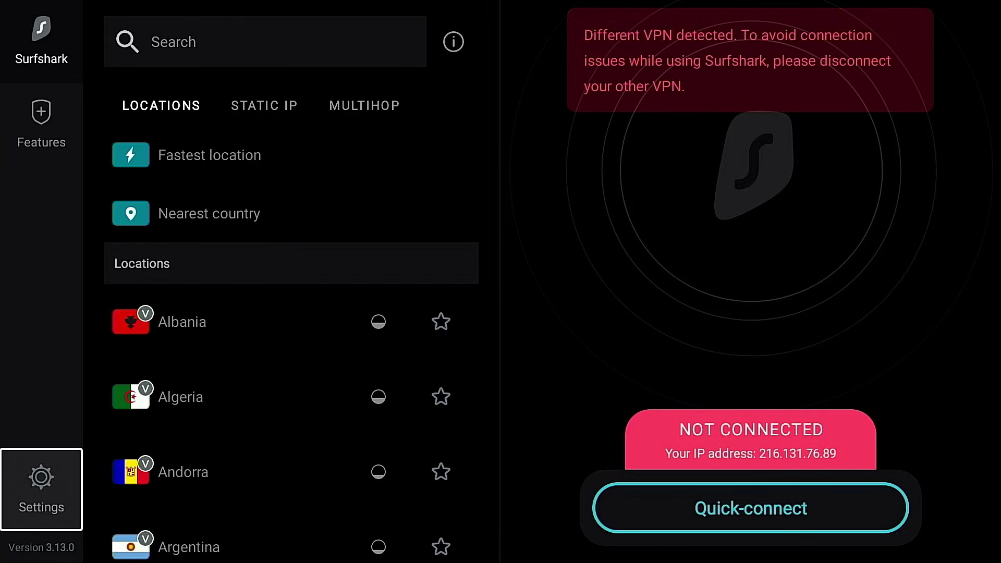
key("Return")
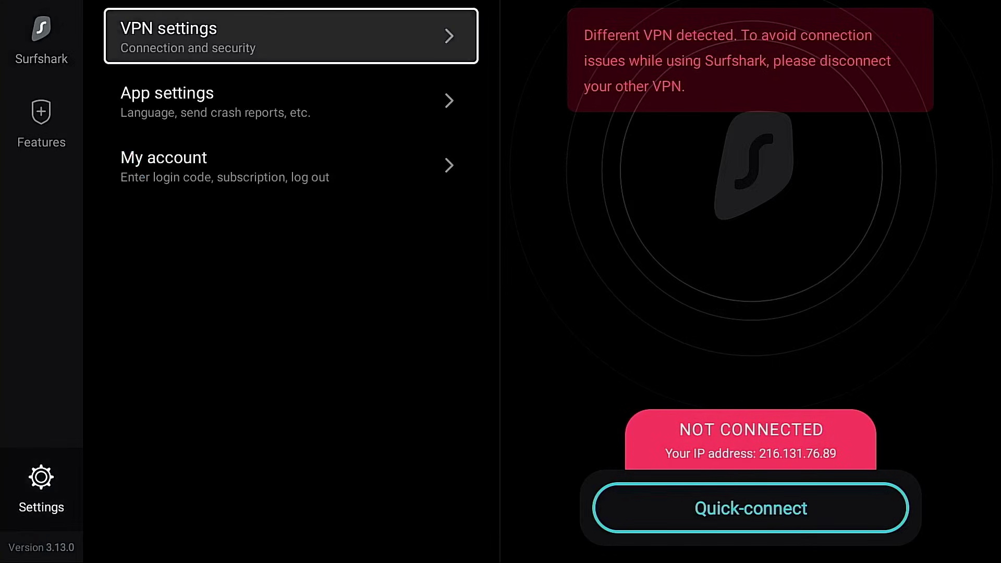
key("Return")
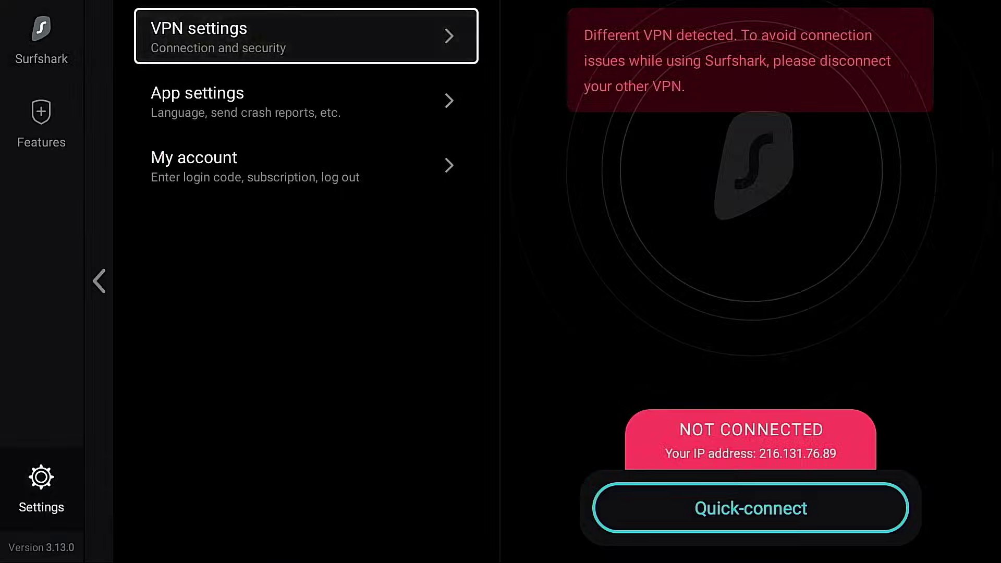
key("Down")
key("Down")
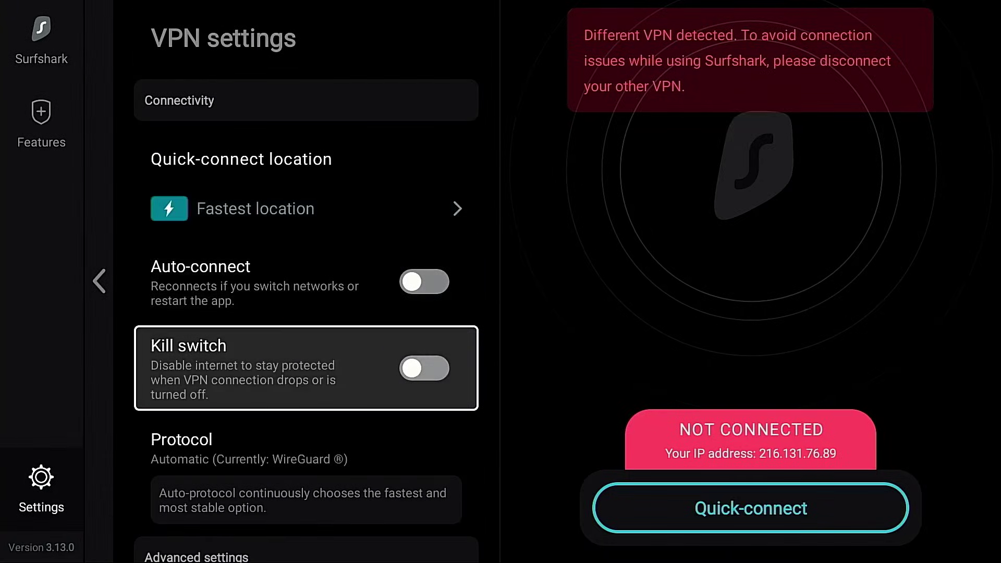
key("Return")
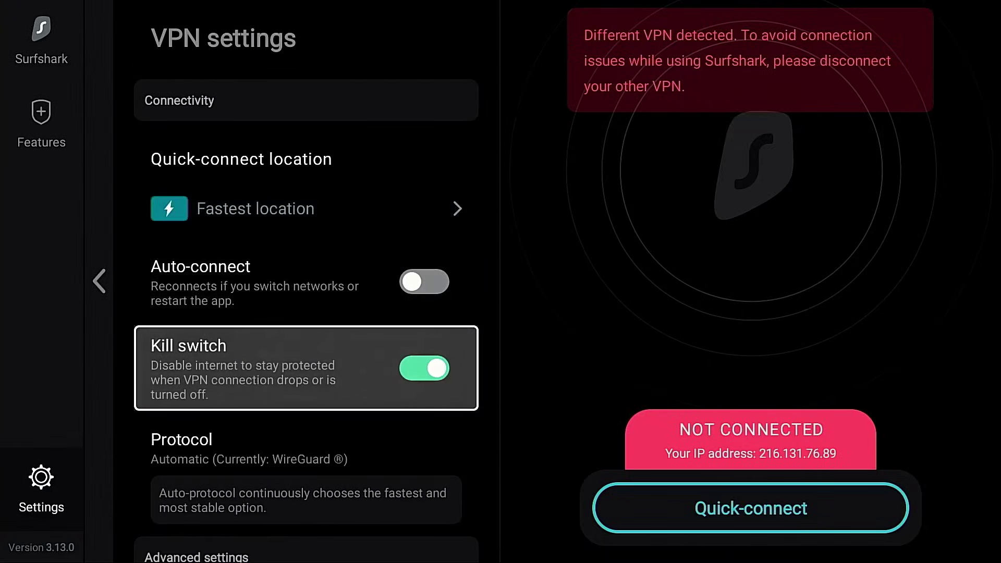